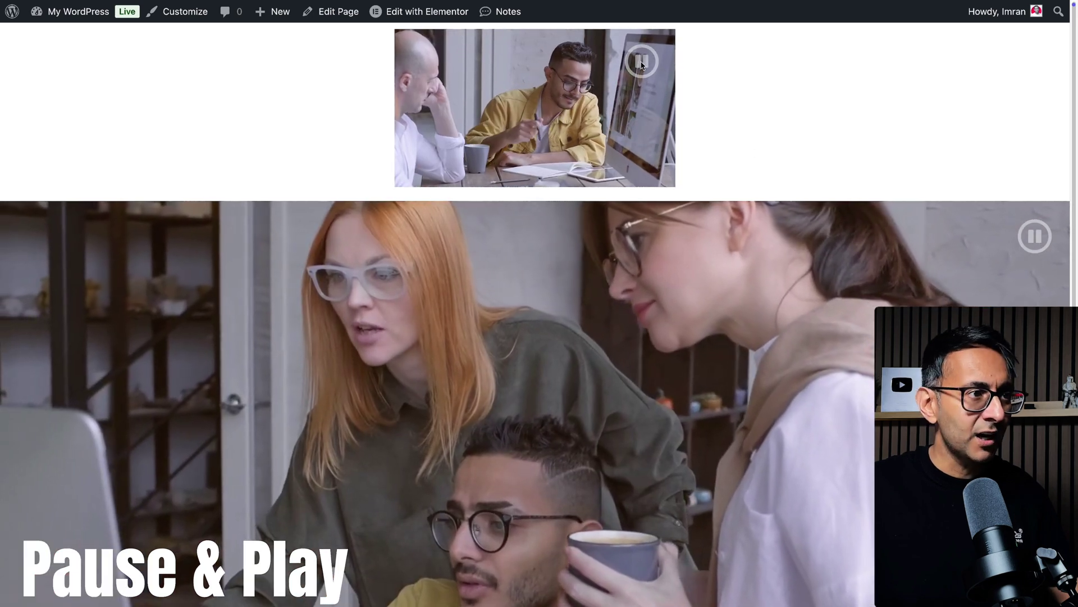
On the live page, pause and then resume both the top video and the full-width background video.
left_click(642, 63)
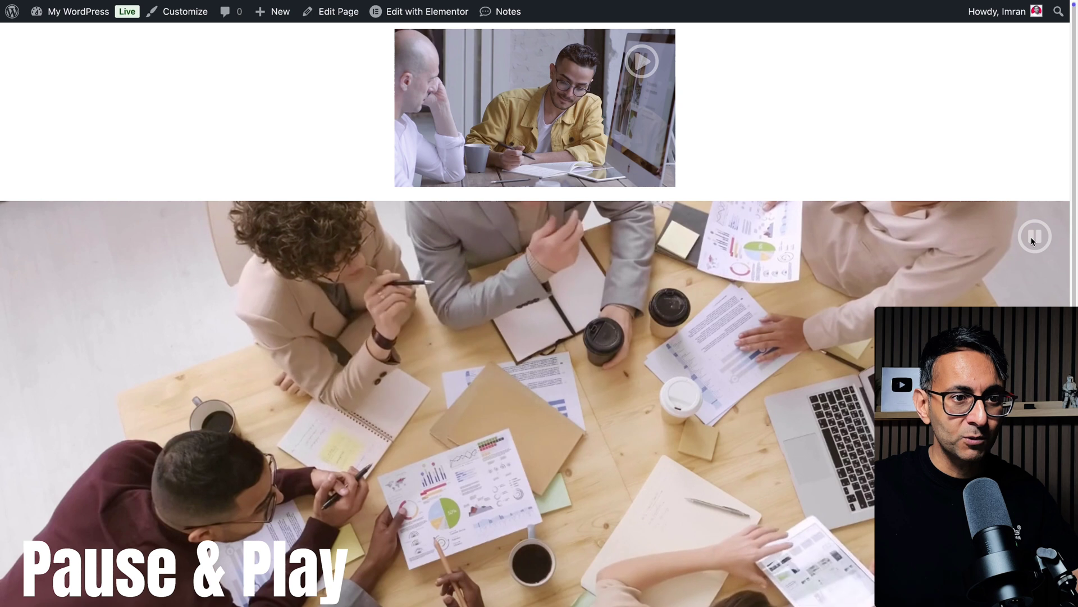
left_click(1033, 239)
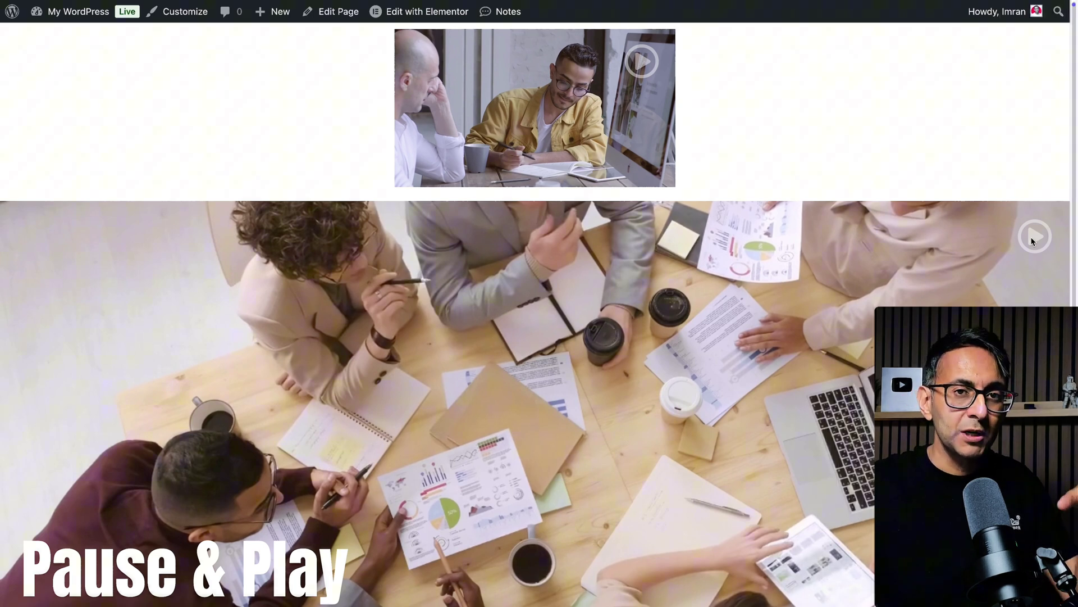
left_click(1034, 237)
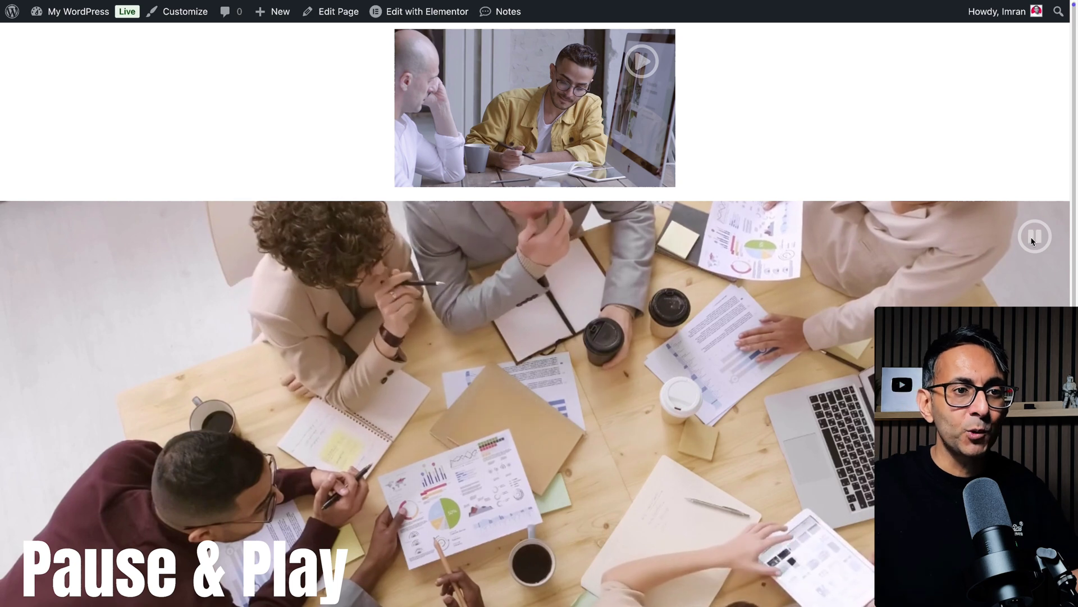
left_click(642, 62)
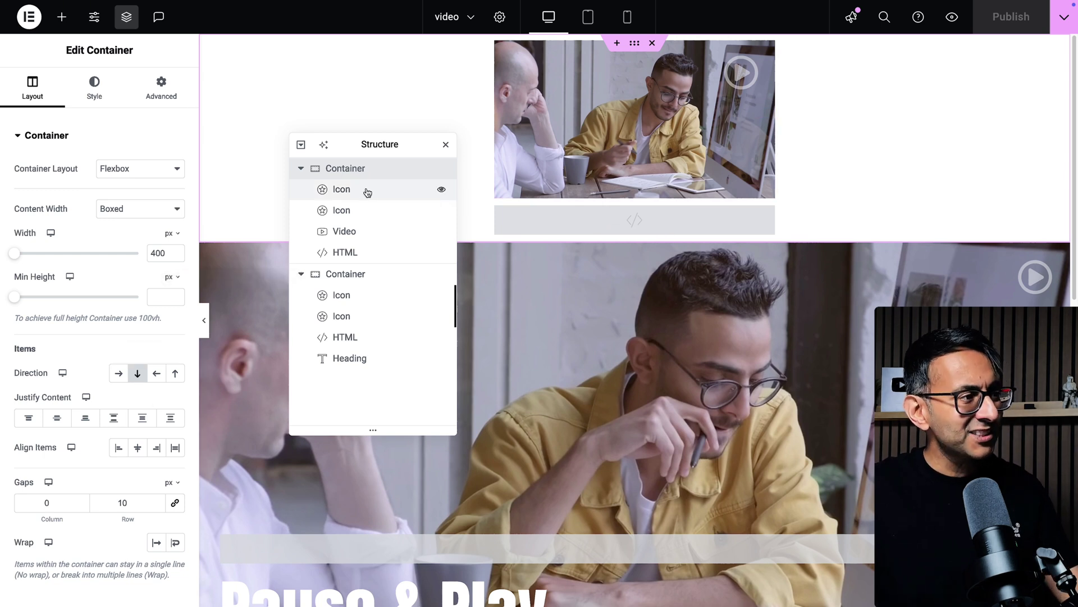
Select the Video widget and highlight its self-hosted External URL.
left_click(360, 233)
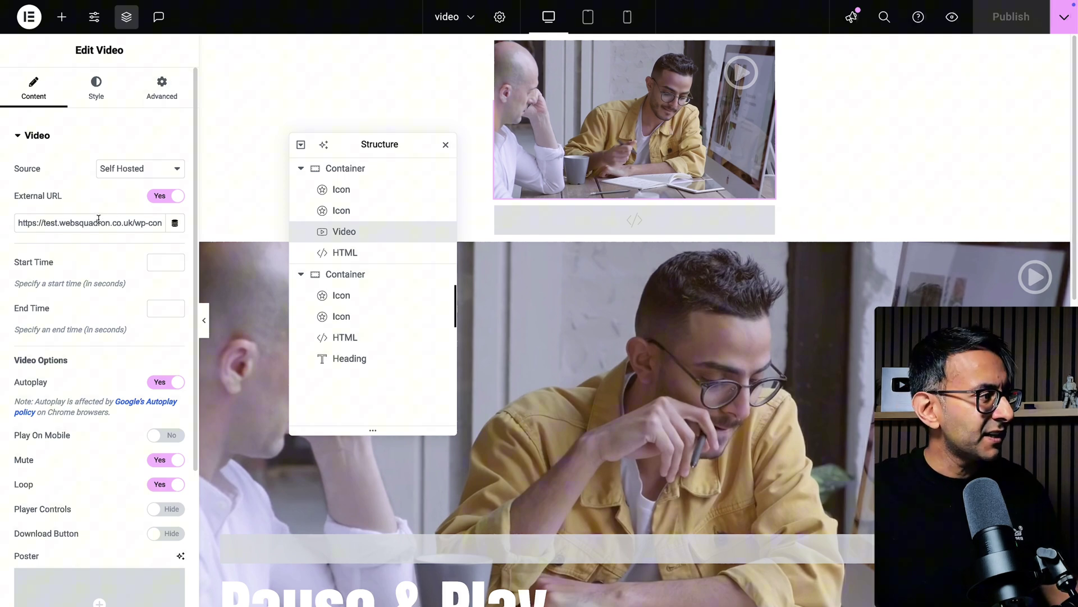
left_click_drag(91, 223, 159, 223)
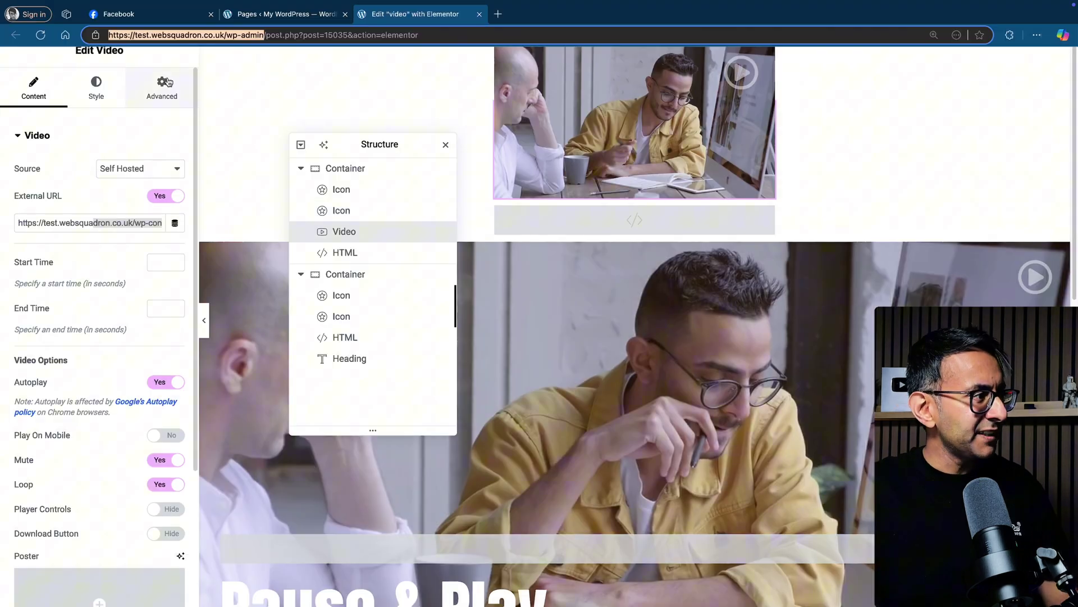
Check the video's videopause CSS class under Advanced, then select the first Icon widget.
left_click(169, 83)
scroll(89, 409, "down", 6)
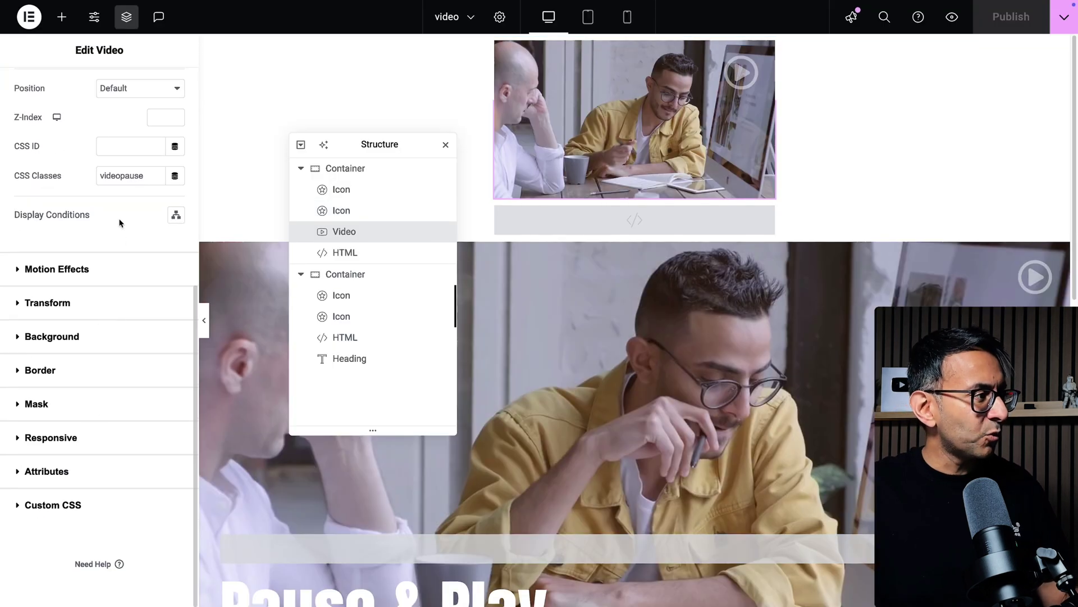
scroll(119, 223, "up", 1)
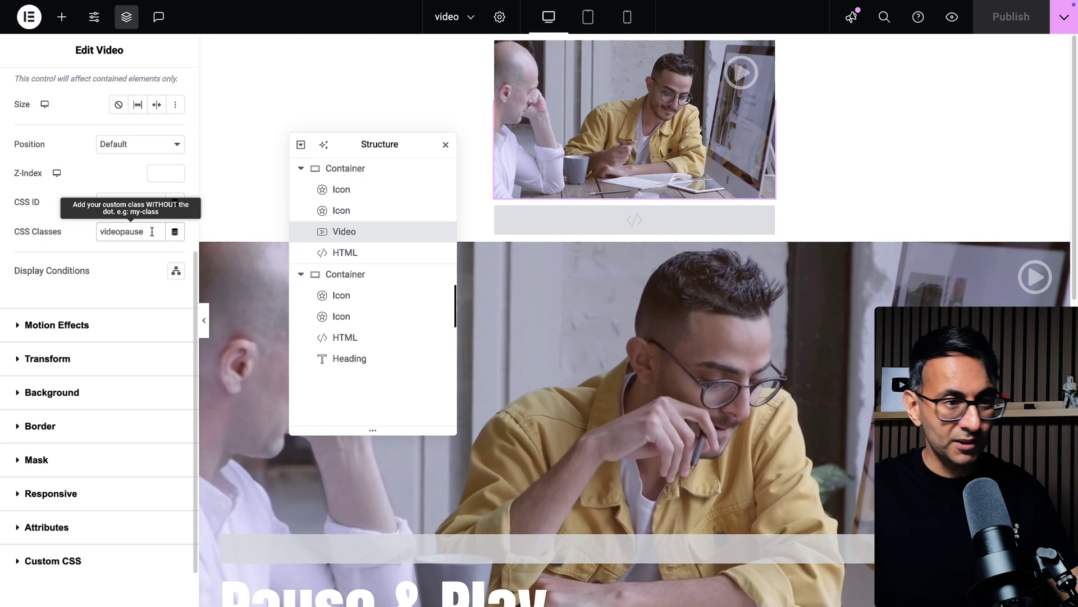
left_click(395, 192)
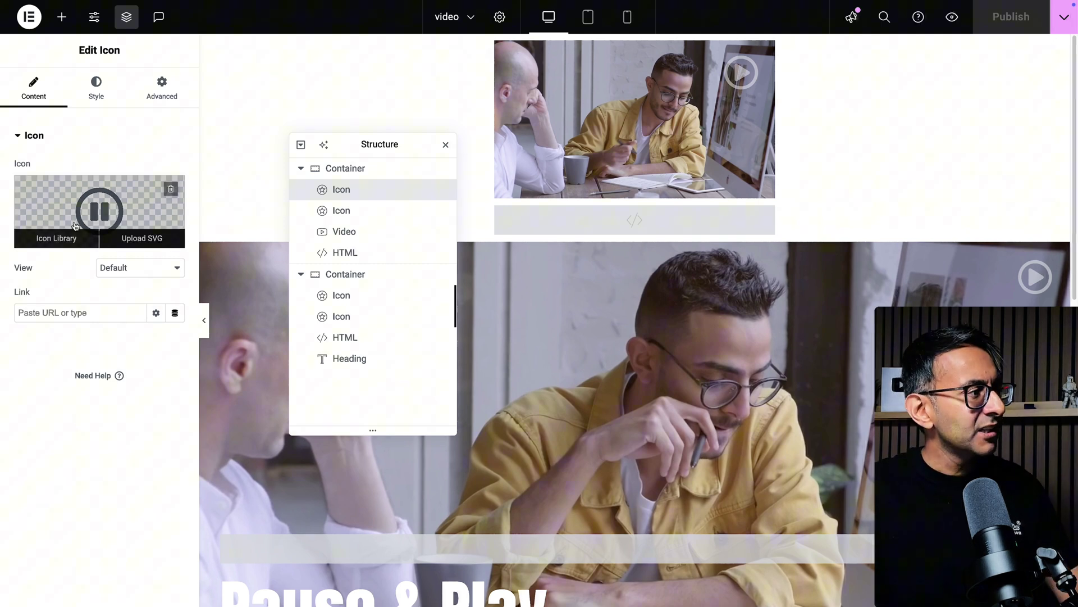
Check the second icon's play-circle icon in the Icon Library, then show the pause icon's Style options.
mouse_move(103, 216)
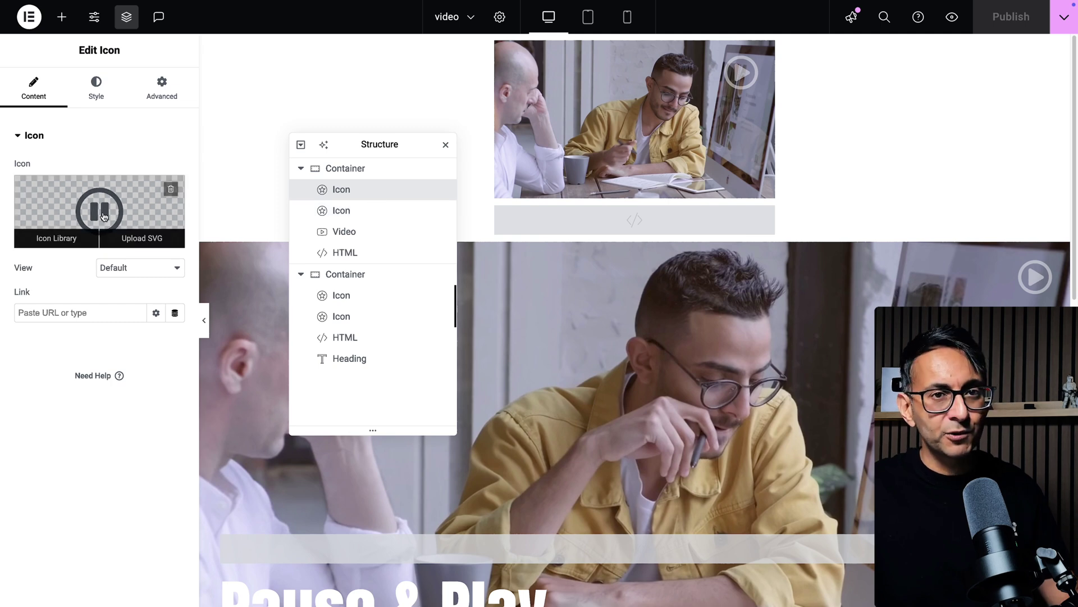
left_click(324, 211)
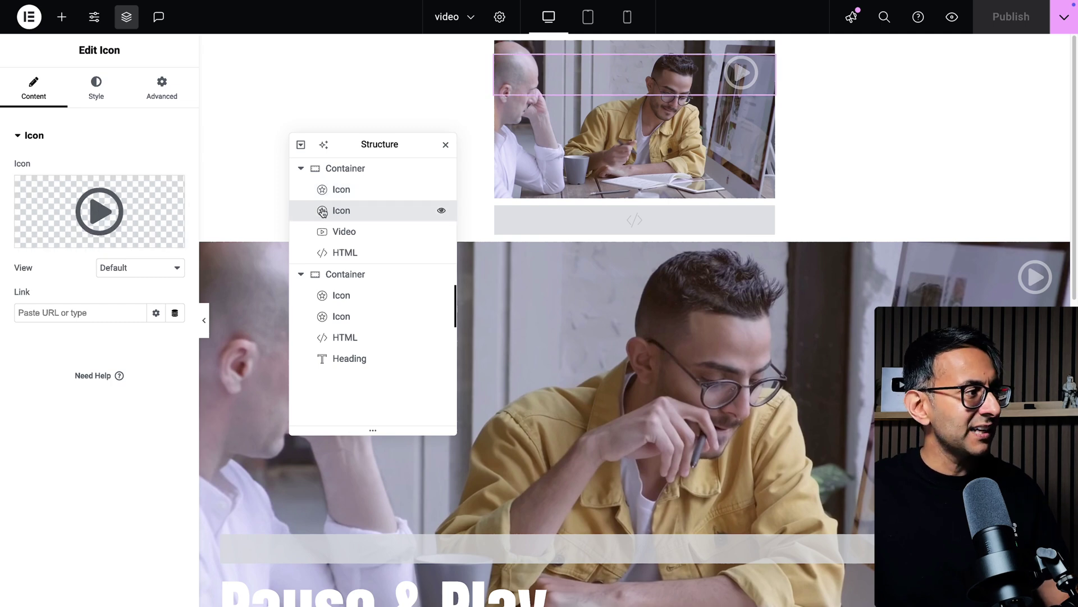
left_click(110, 219)
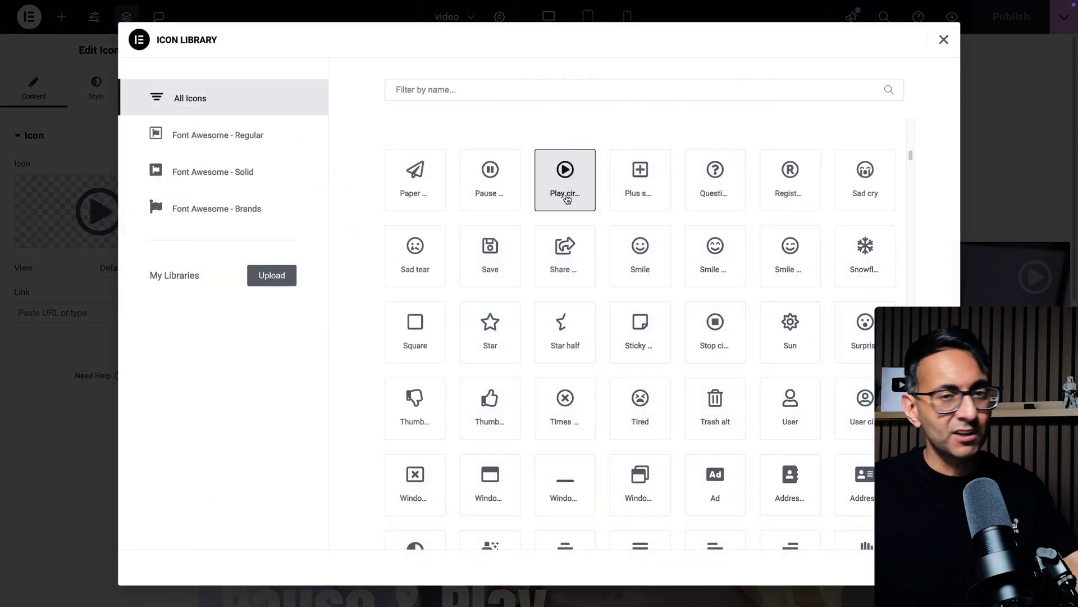
left_click(943, 40)
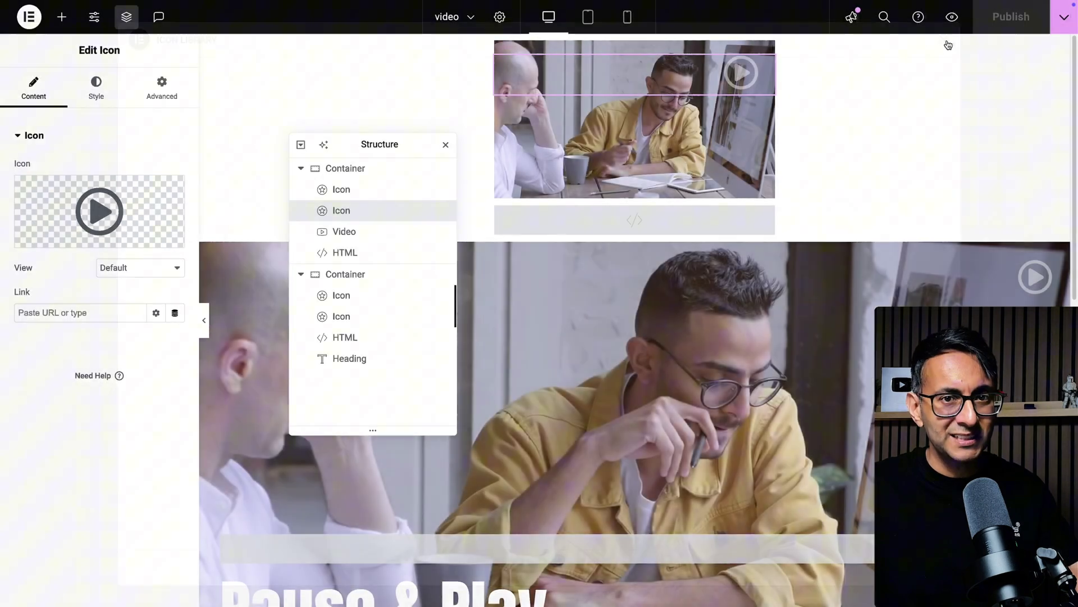
left_click(359, 189)
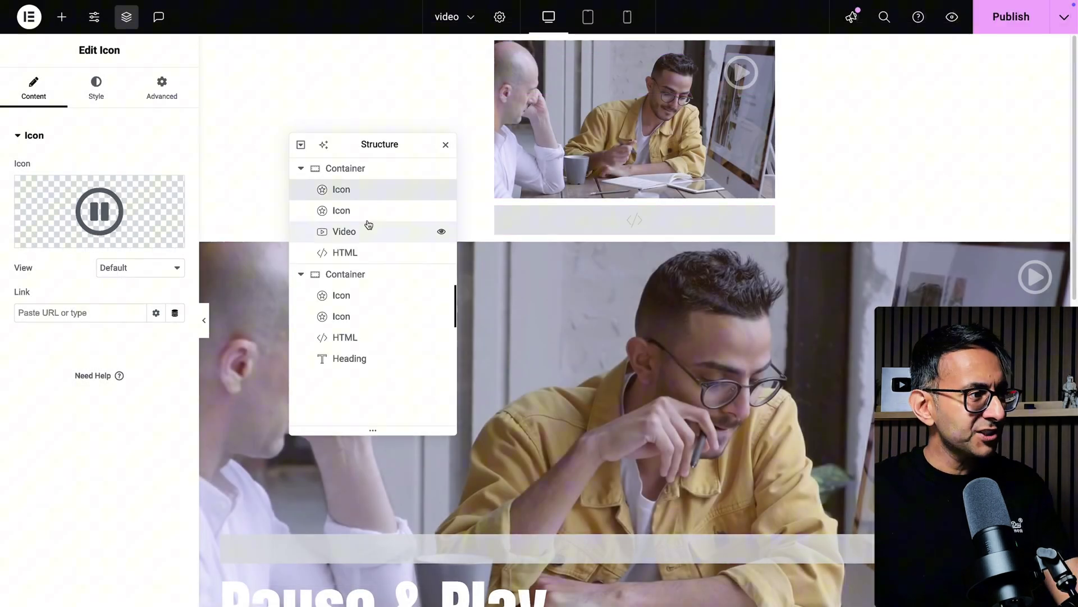
left_click(113, 93)
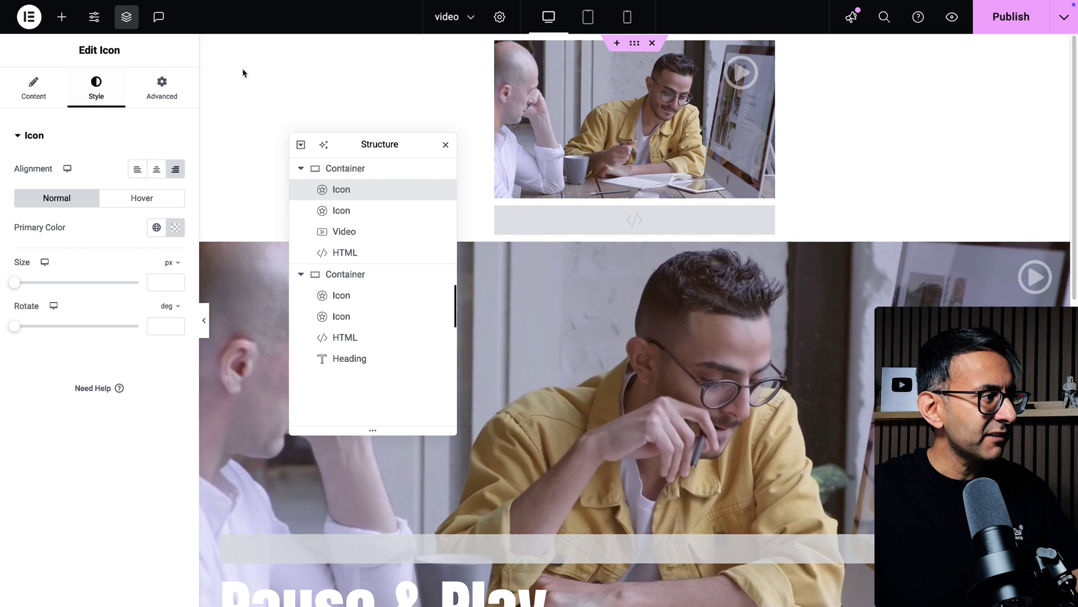
Cycle the pause icon's alignment through left and center, leaving it right-aligned.
left_click(137, 169)
left_click(368, 210)
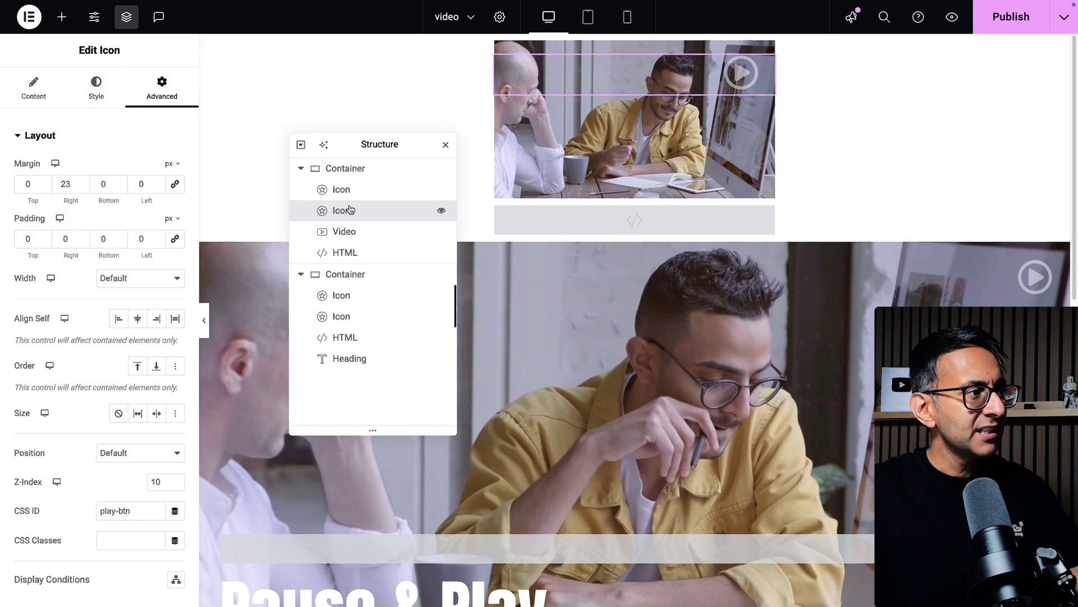
left_click(394, 189)
left_click(156, 169)
left_click(176, 171)
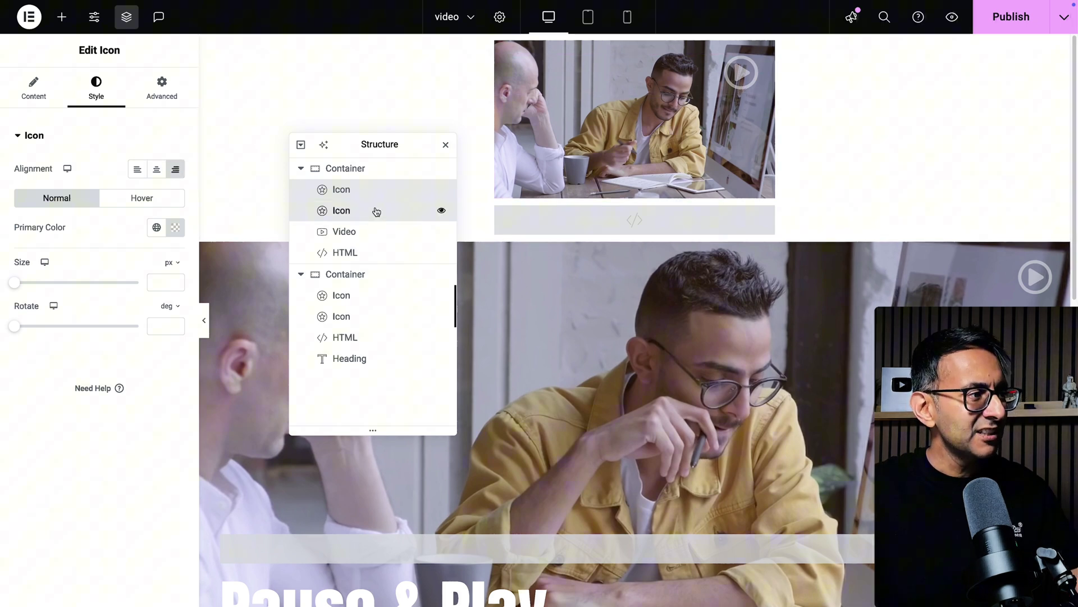
Cycle the play icon's alignment through left and center, leaving it right-aligned.
left_click(439, 210)
left_click(95, 93)
left_click(137, 169)
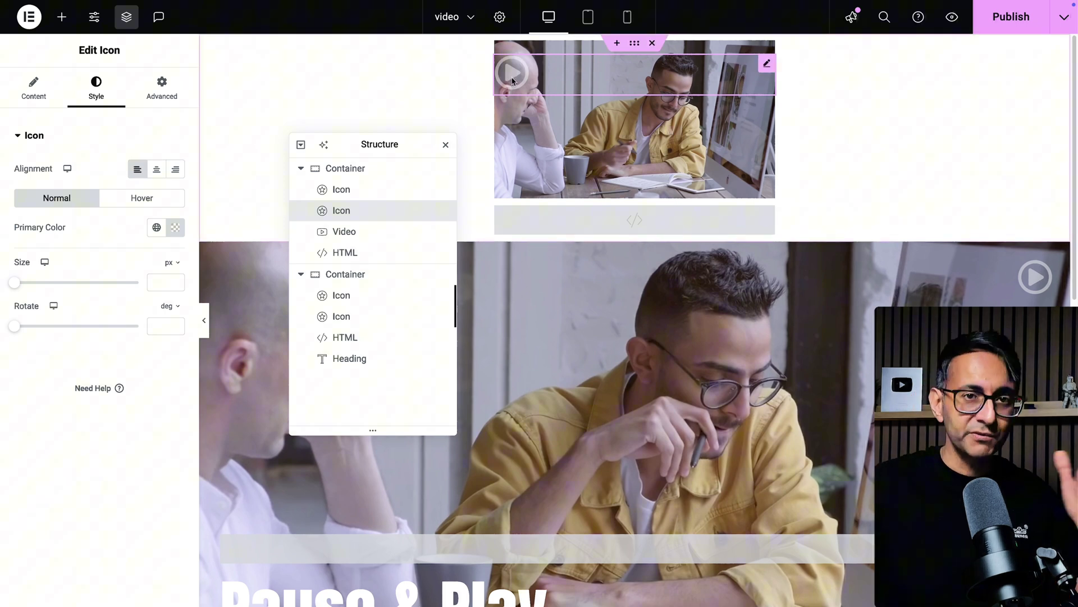
left_click(156, 169)
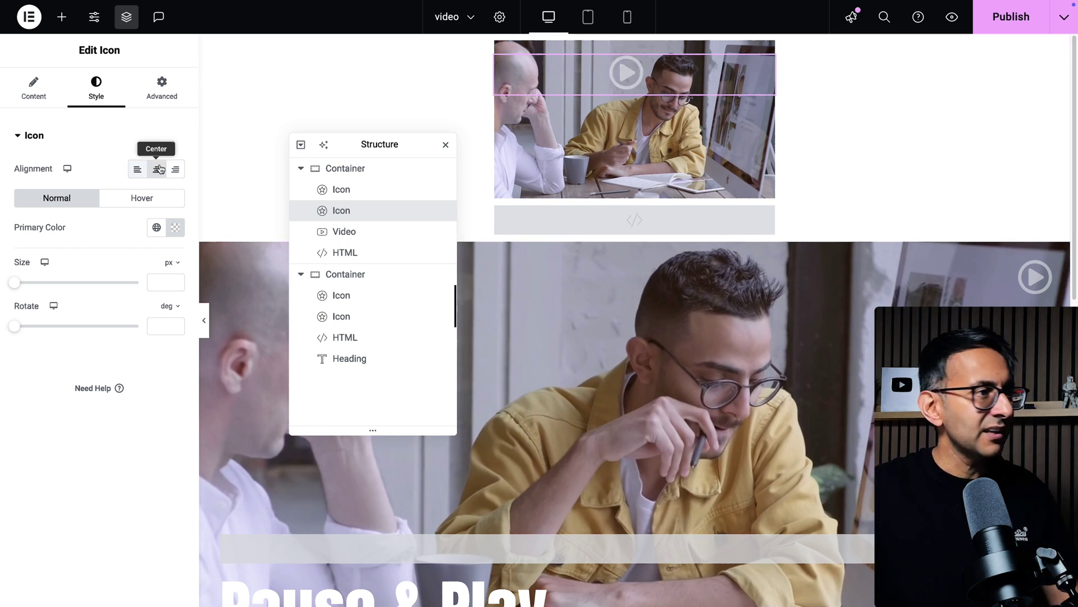
left_click(143, 173)
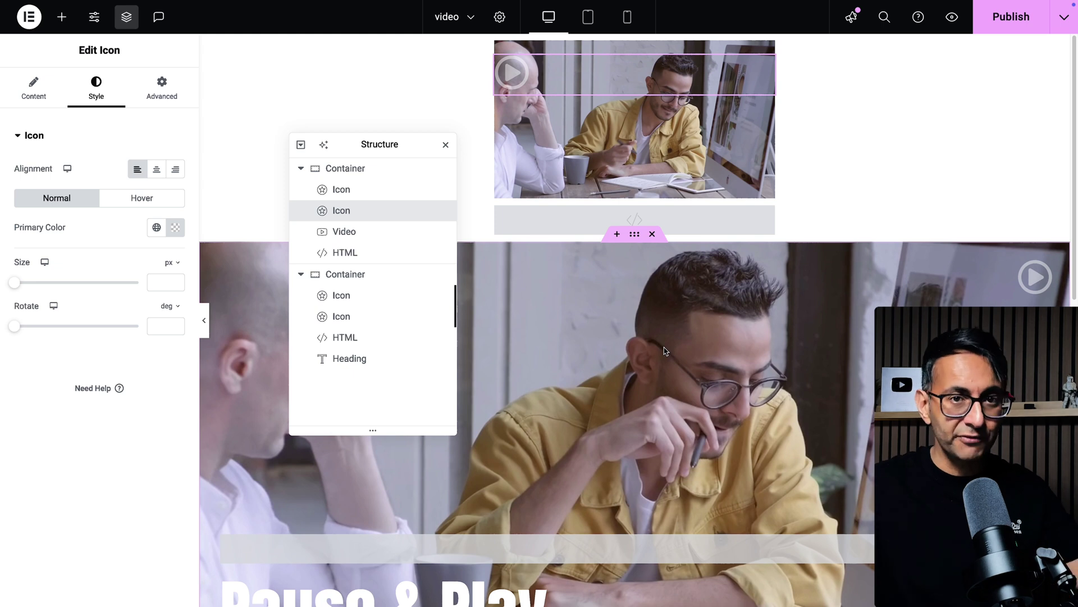
left_click(176, 171)
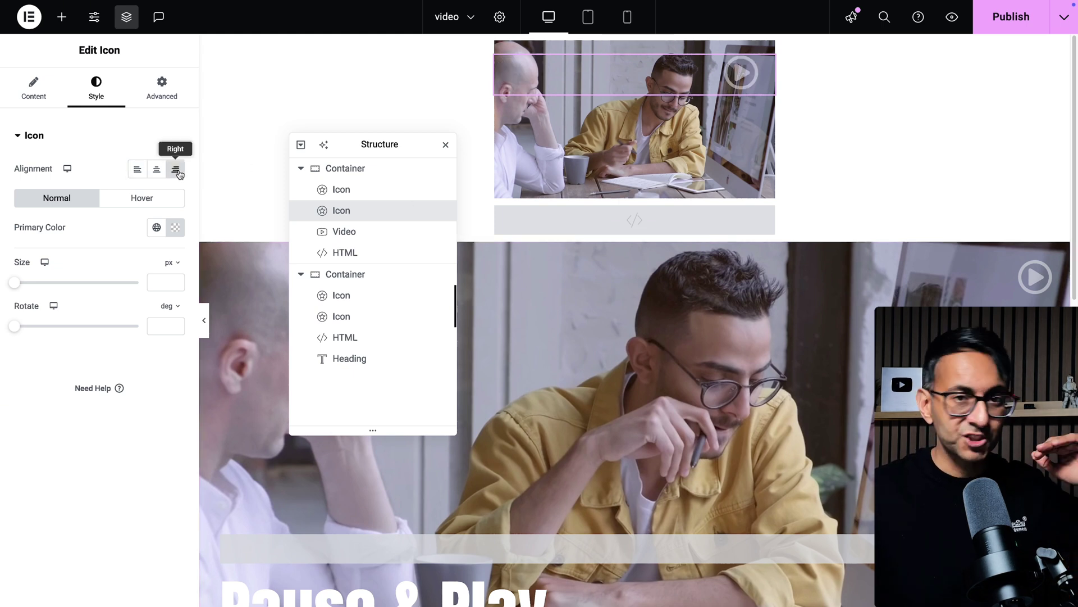
Test the play icon's right margin at 0, then return it to 23 px.
left_click(162, 89)
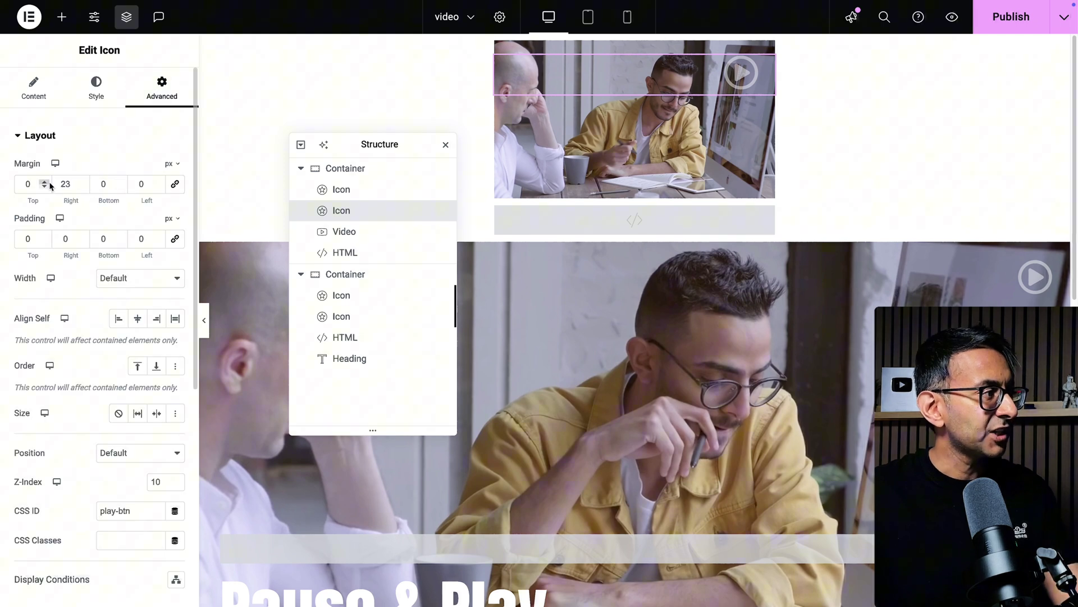
key("Tab")
type("0")
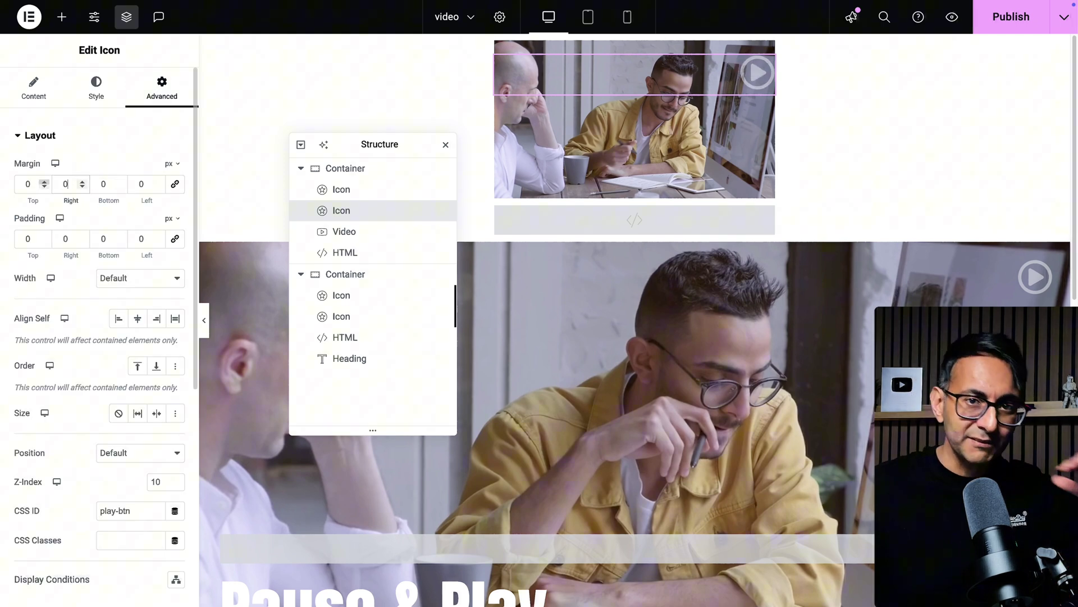
type("23")
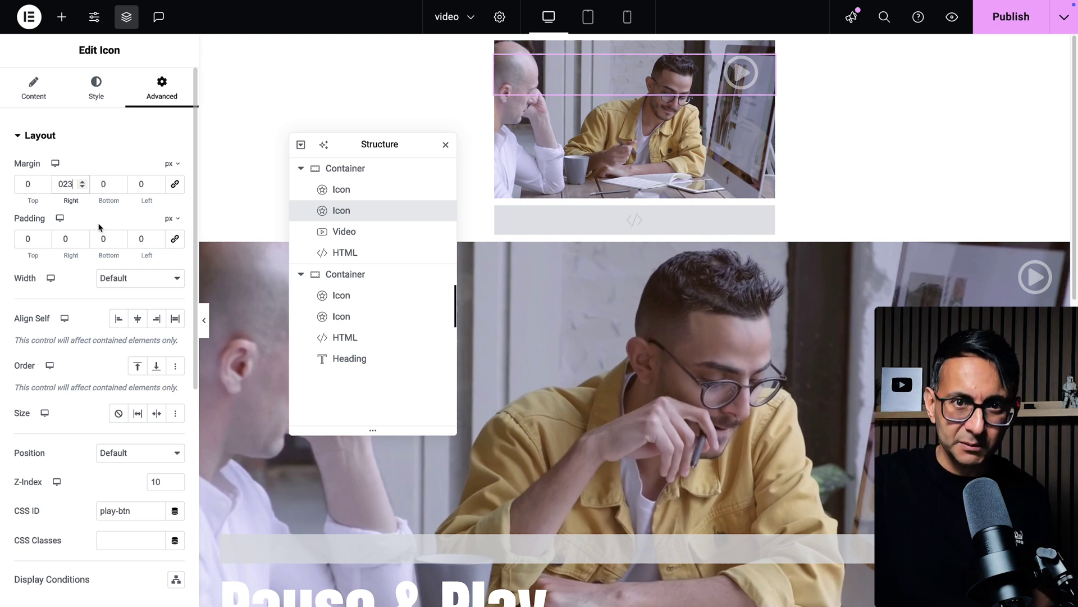
left_click(366, 188)
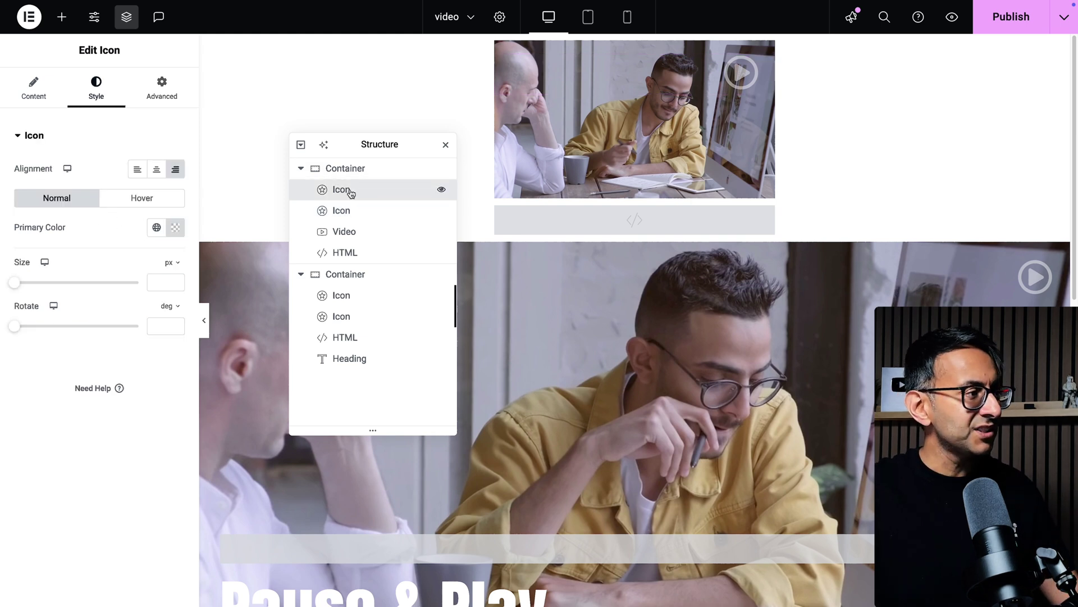
left_click(160, 89)
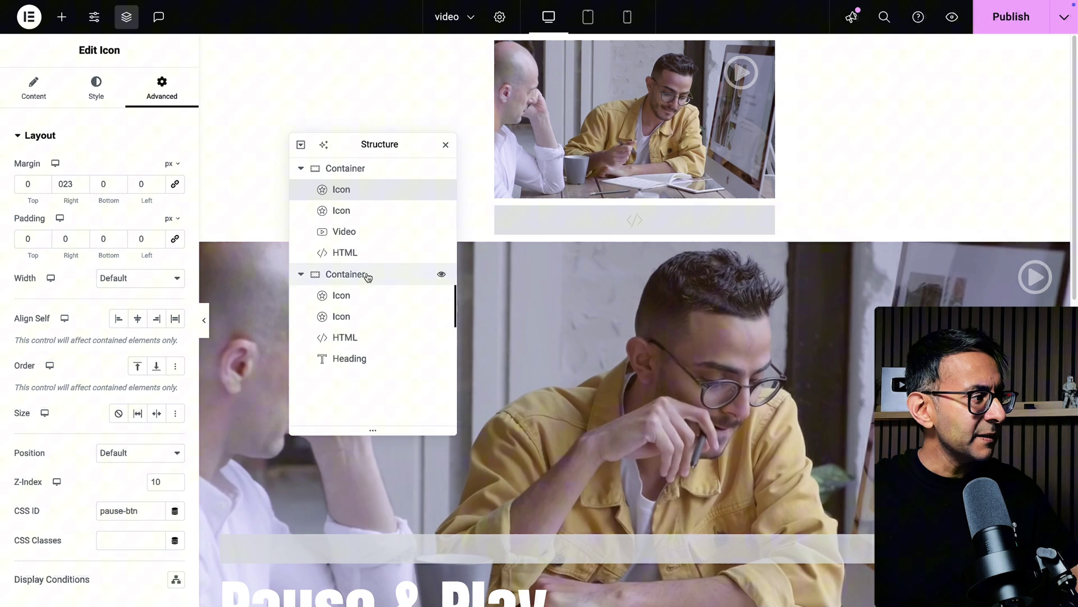
left_click(152, 509)
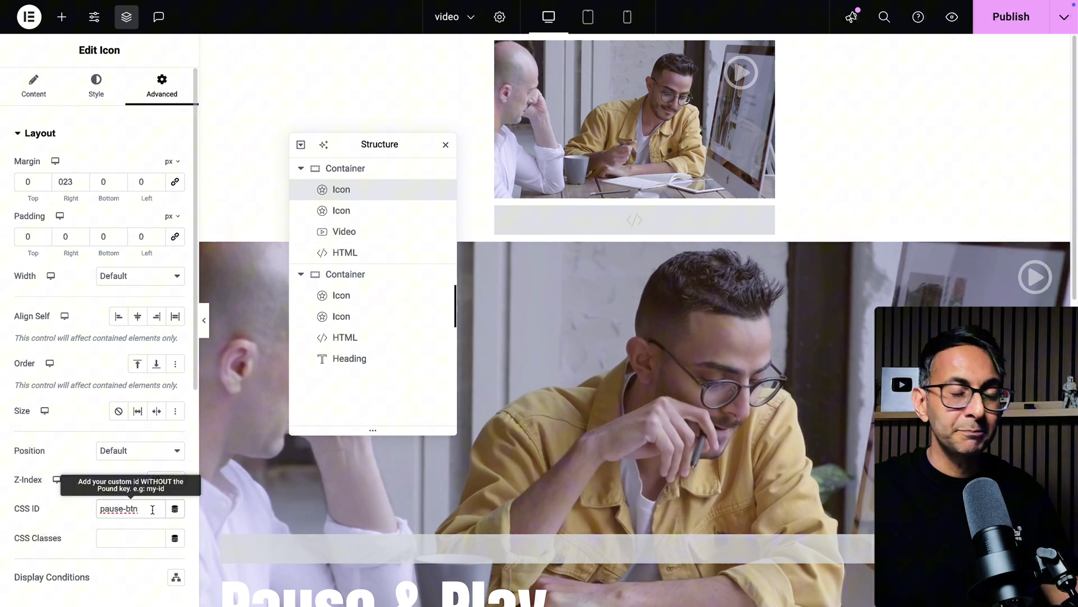
left_click(338, 211)
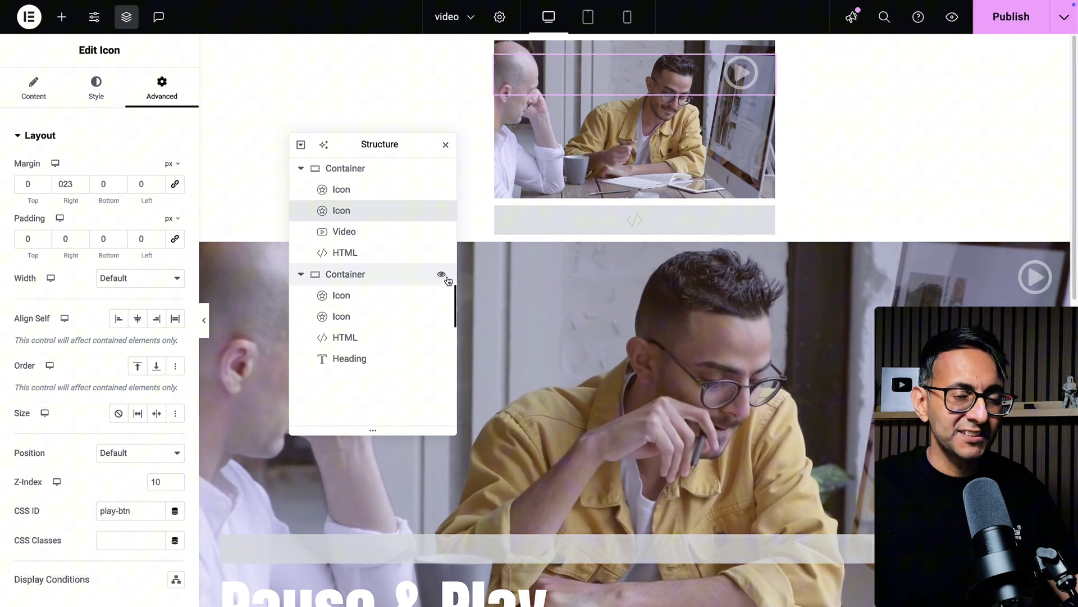
Test the video widget's top margin at 0, then restore it to -87 px.
left_click(380, 232)
left_click_drag(29, 184, 2, 183)
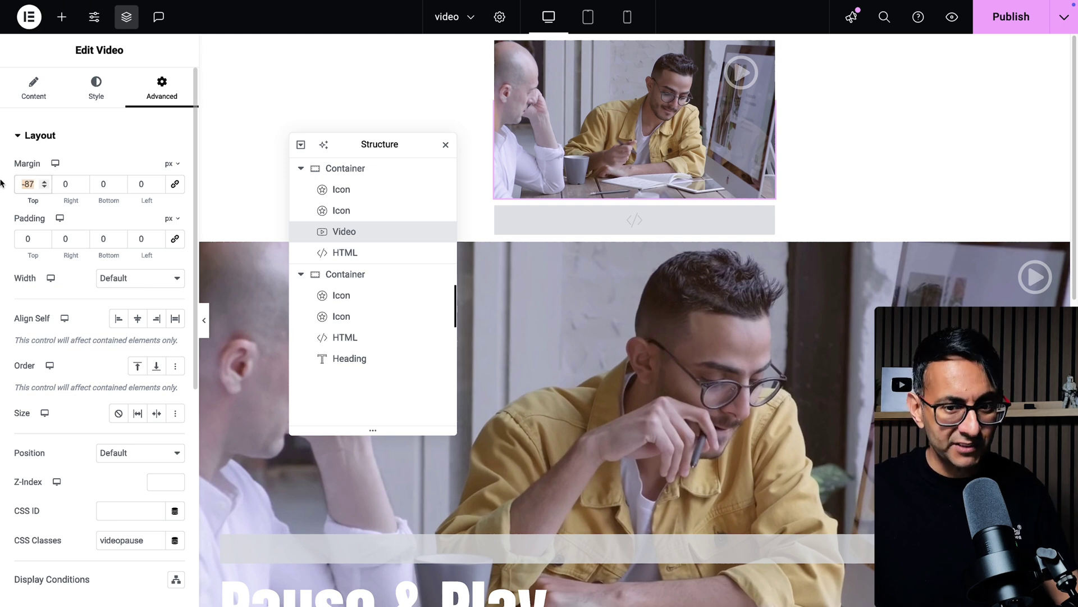
type("0")
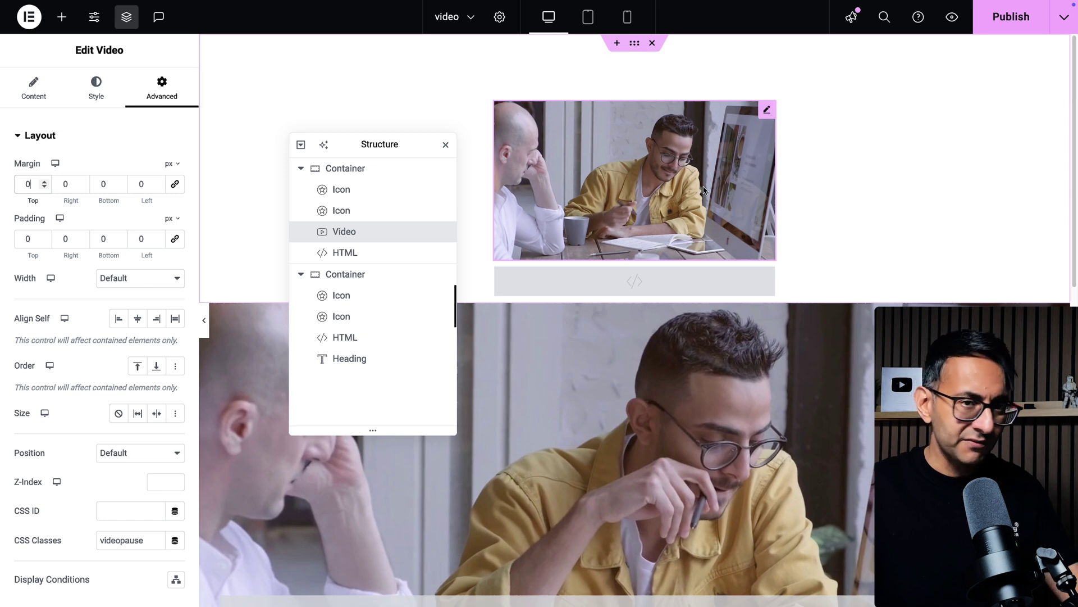
double_click(28, 183)
type("-")
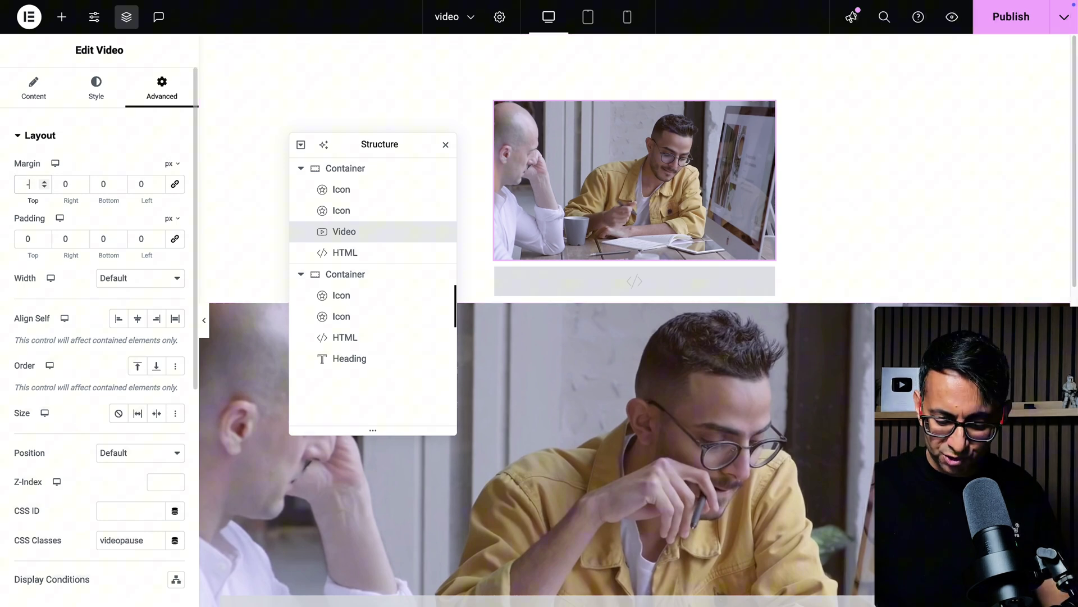
type("87")
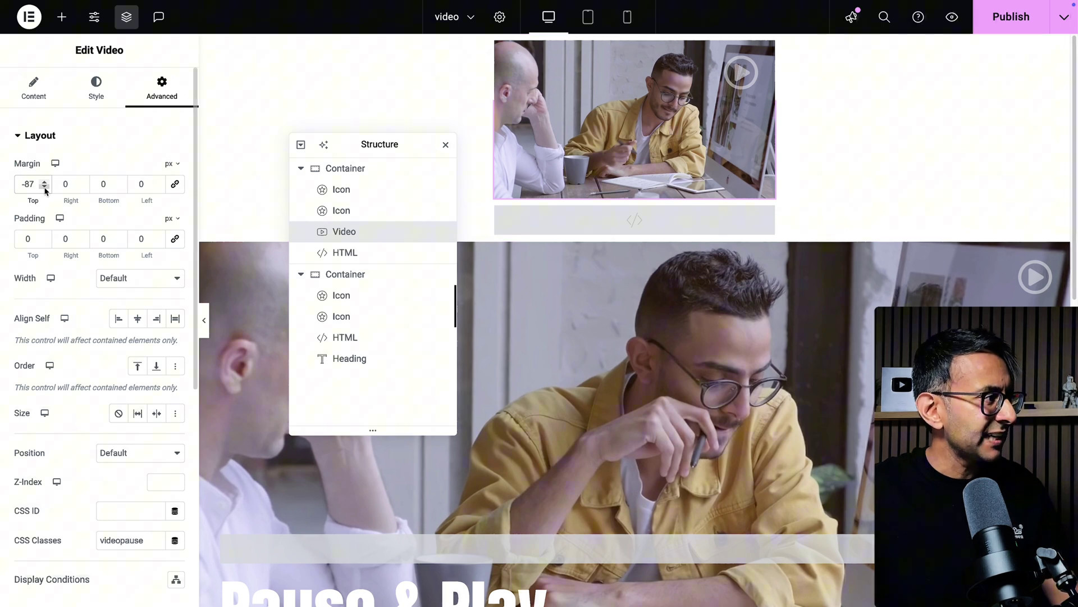
Select the HTML widget to view its #pause-btn/#play-btn code.
scroll(41, 190, "down", 8)
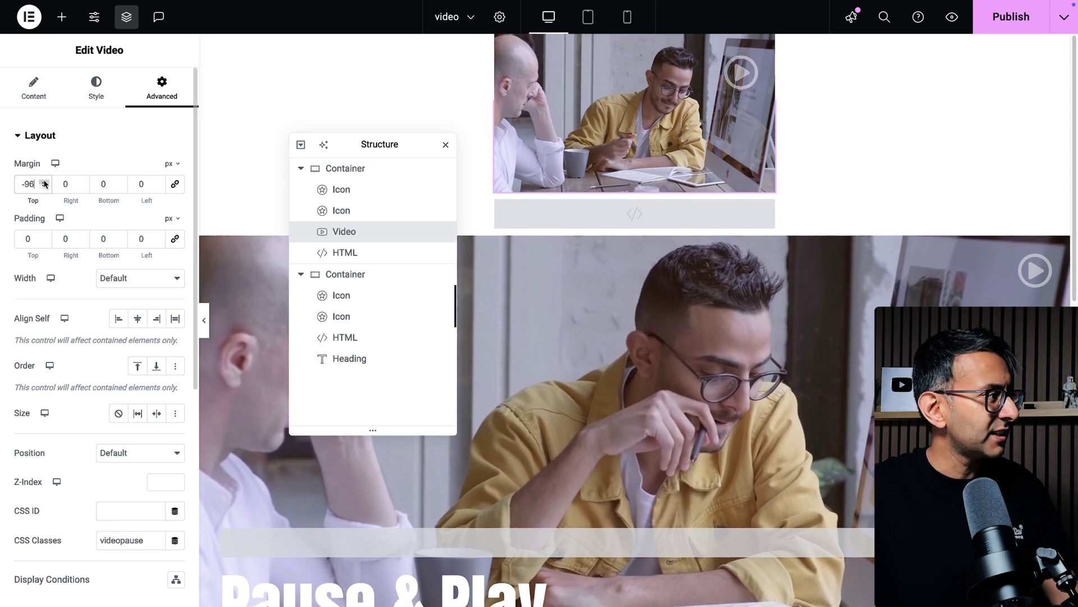
scroll(44, 183, "up", 16)
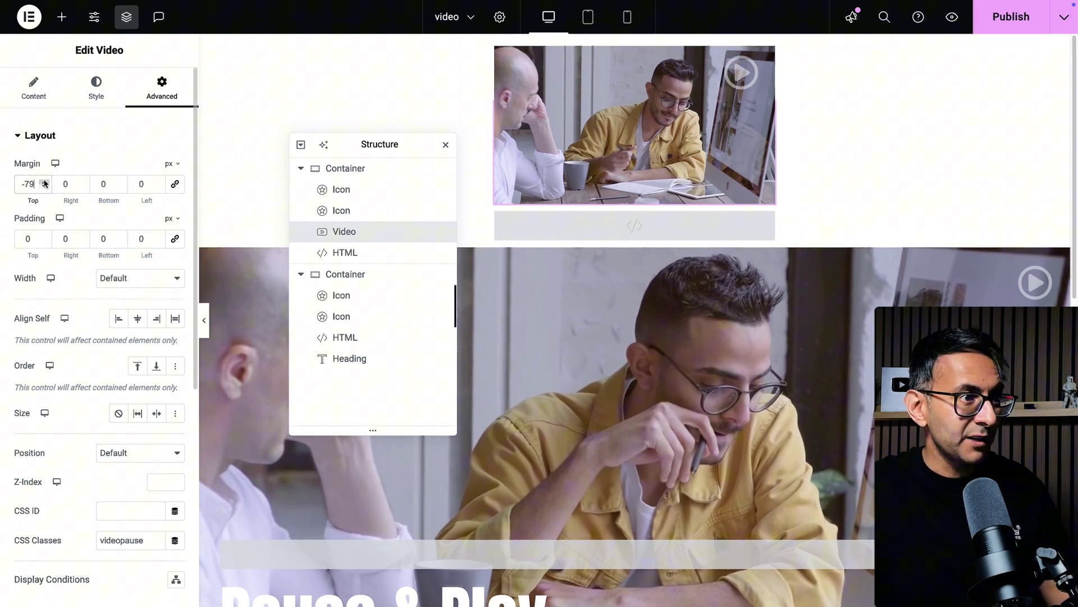
scroll(44, 187, "down", 7)
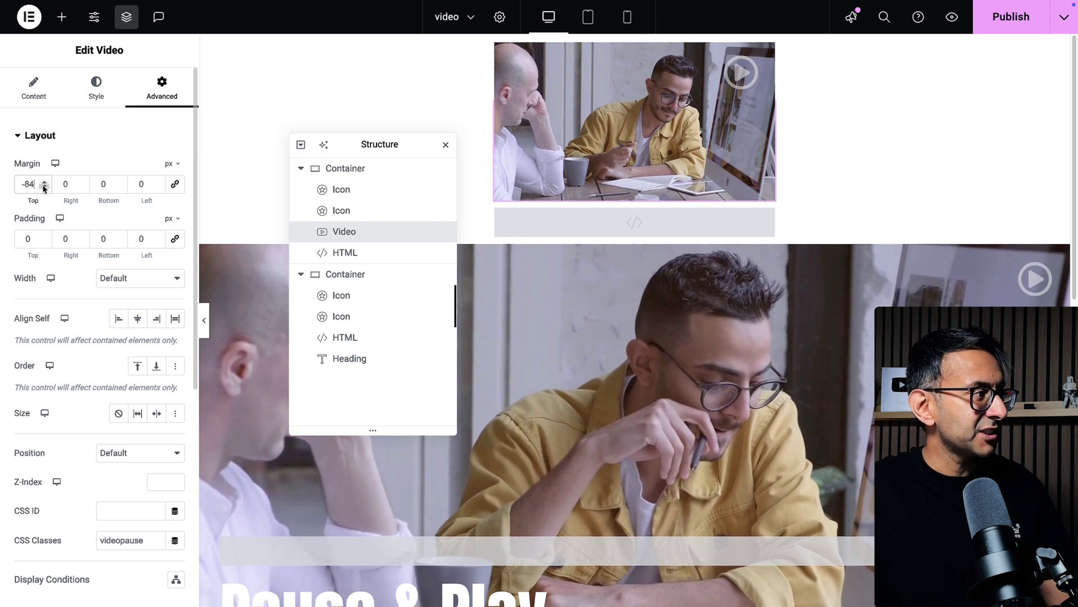
scroll(44, 187, "down", 1)
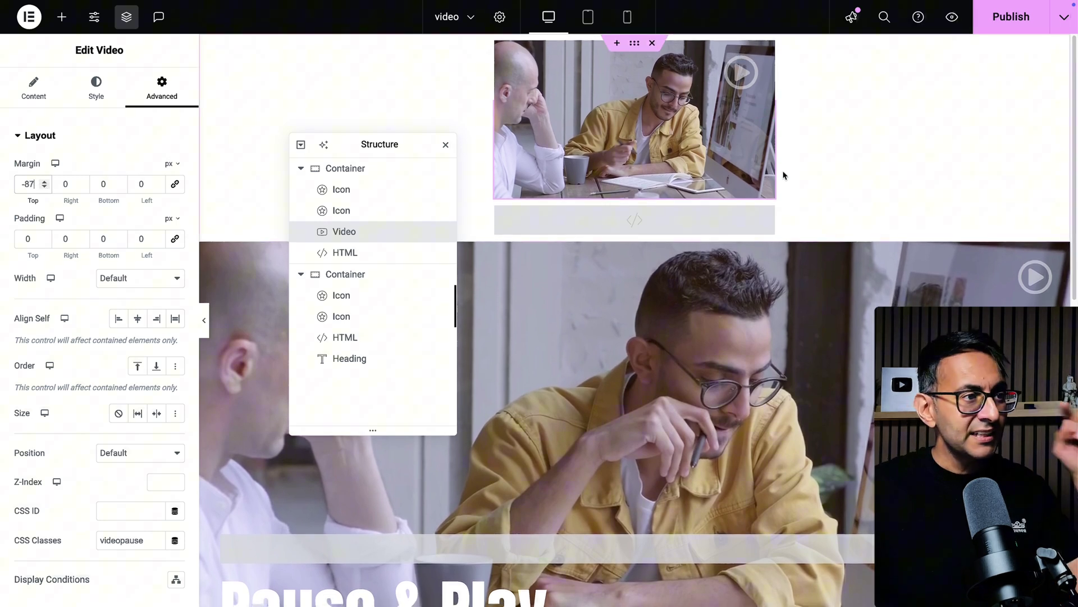
left_click(695, 229)
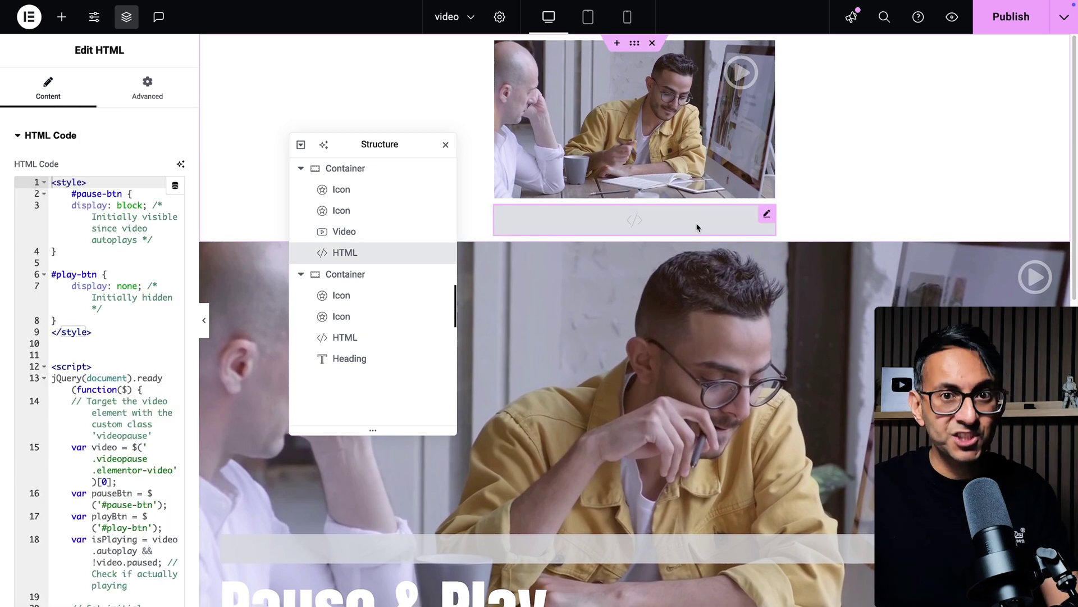
Widen the panel and review the script targeting .videopause that toggles pause-btn and play-btn.
left_click(179, 240)
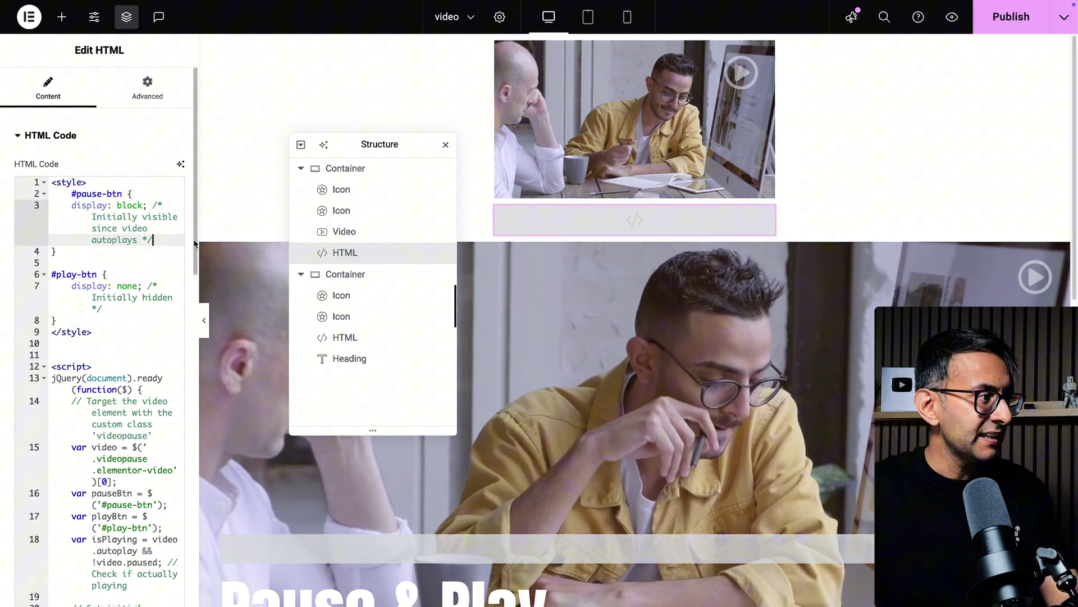
left_click_drag(198, 240, 354, 242)
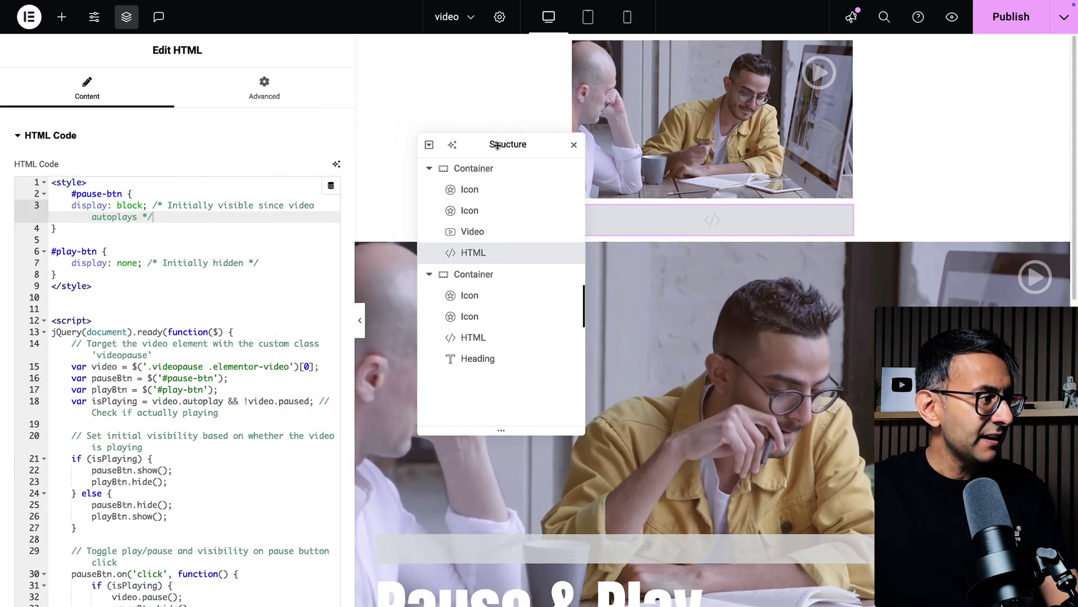
left_click(223, 342)
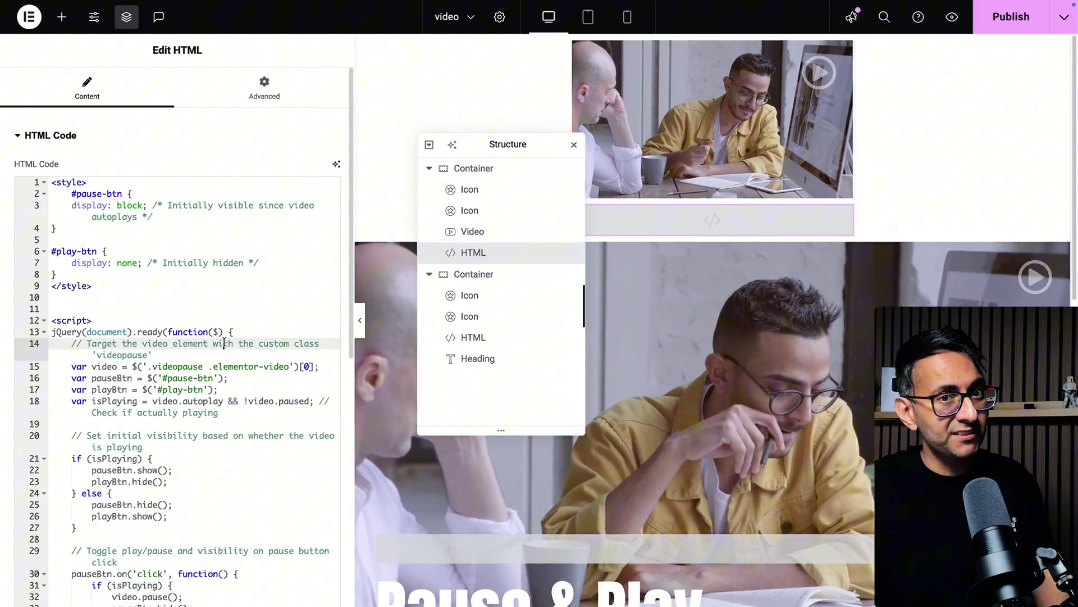
scroll(225, 342, "down", 5)
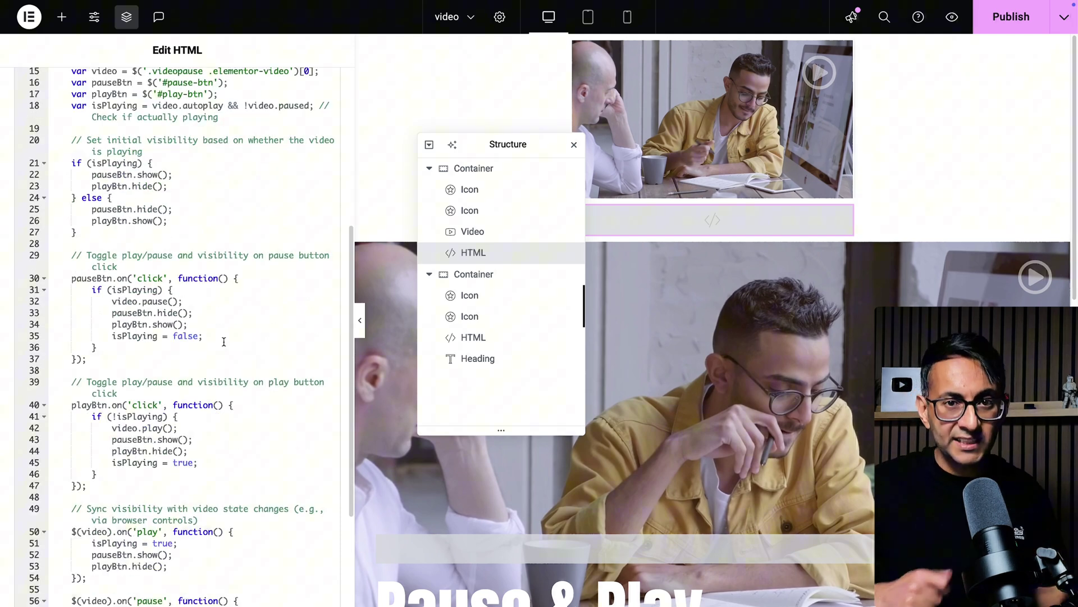
scroll(219, 344, "down", 2)
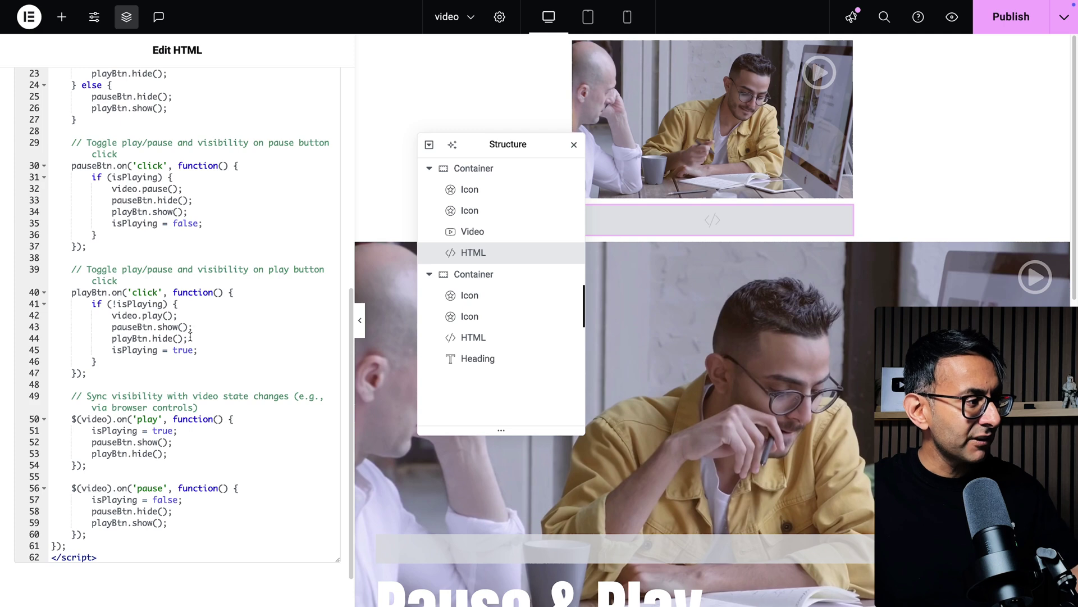
scroll(191, 337, "up", 8)
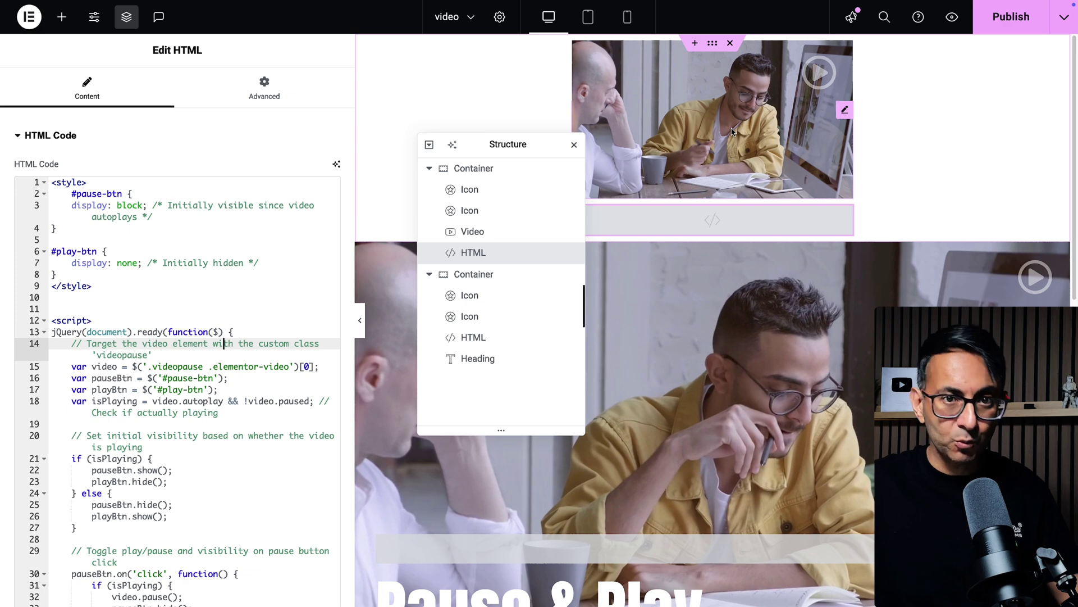
left_click(714, 222)
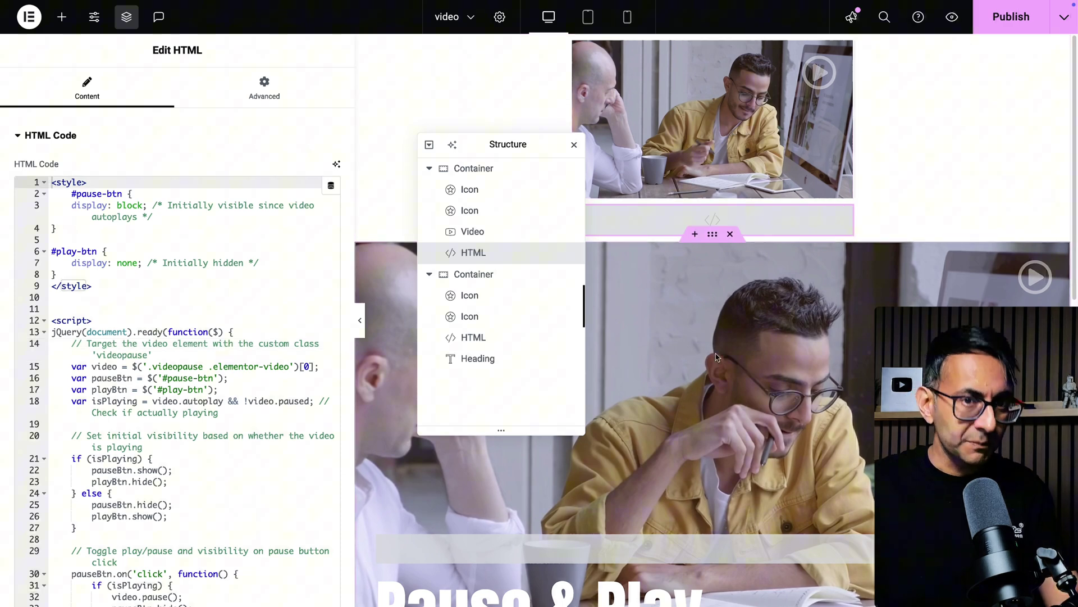
scroll(716, 354, "down", 2)
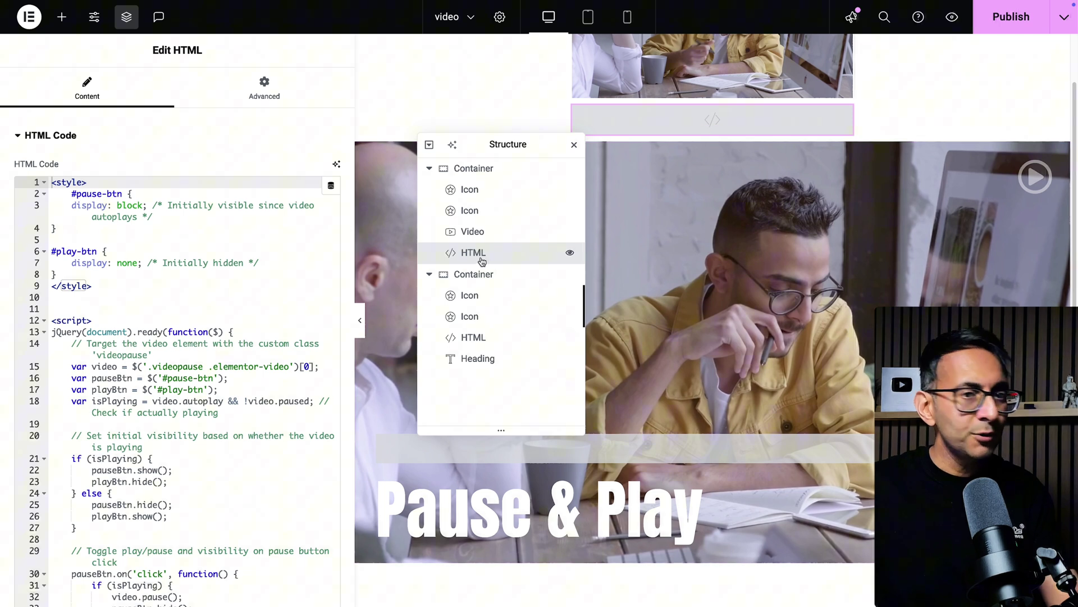
Review the second container's Stock-CSS.mp4 background video (10–70 s), then select its Pause & Play heading.
left_click_drag(520, 148, 475, 142)
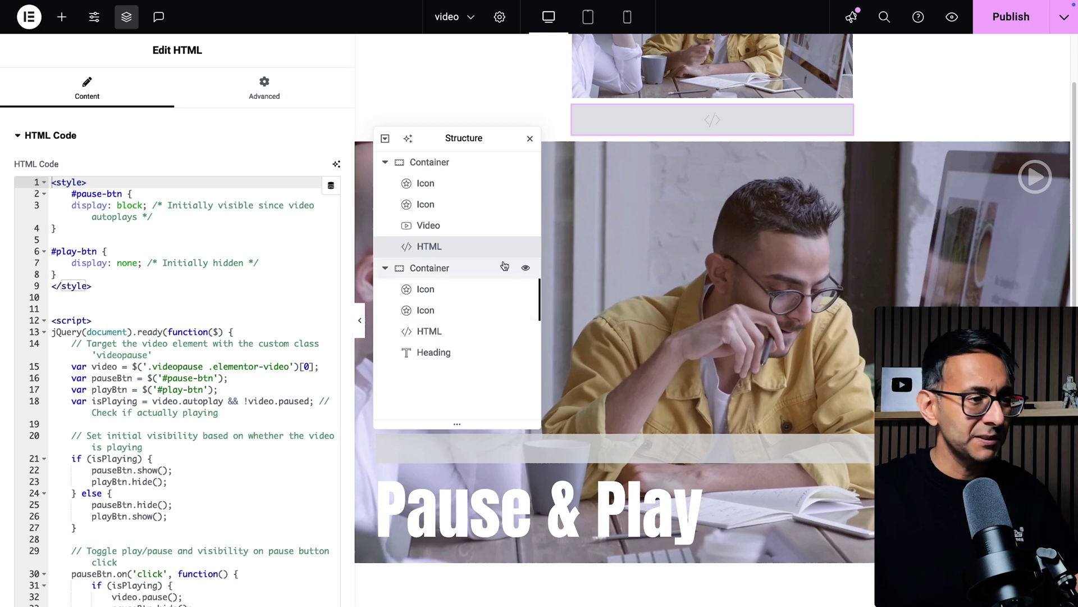
left_click(428, 270)
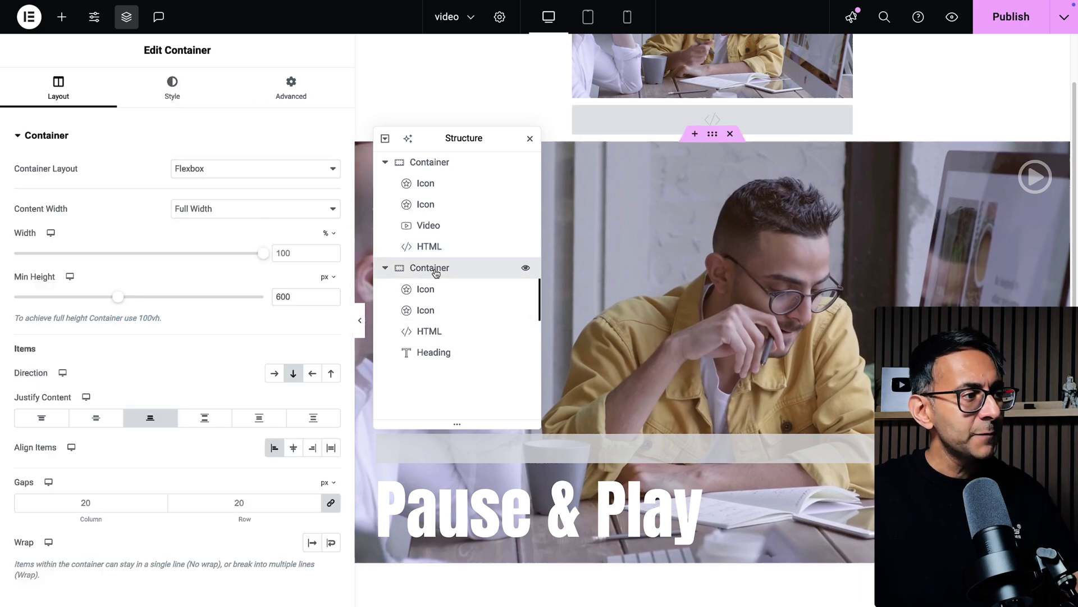
left_click(199, 106)
scroll(228, 187, "down", 1)
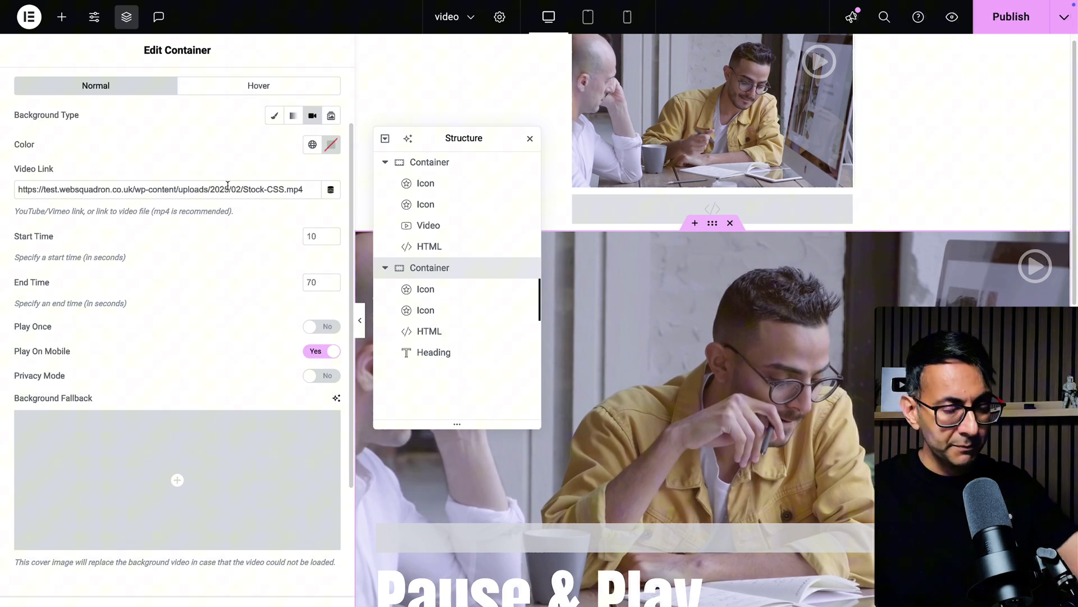
left_click(433, 352)
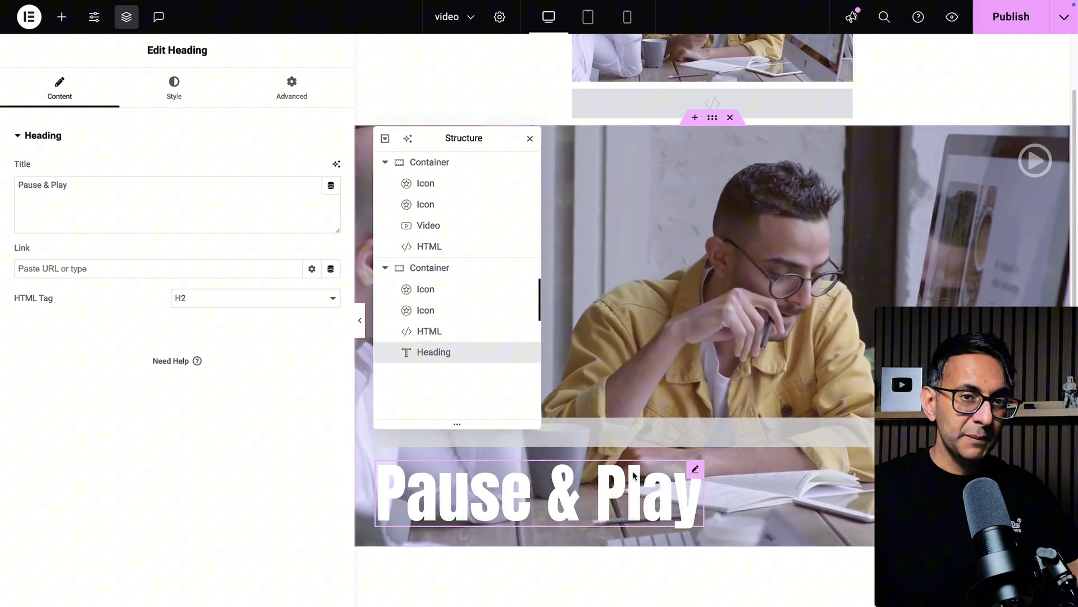
Inspect the second container's pause and play icons, then show the pause icon's Style settings.
left_click(439, 290)
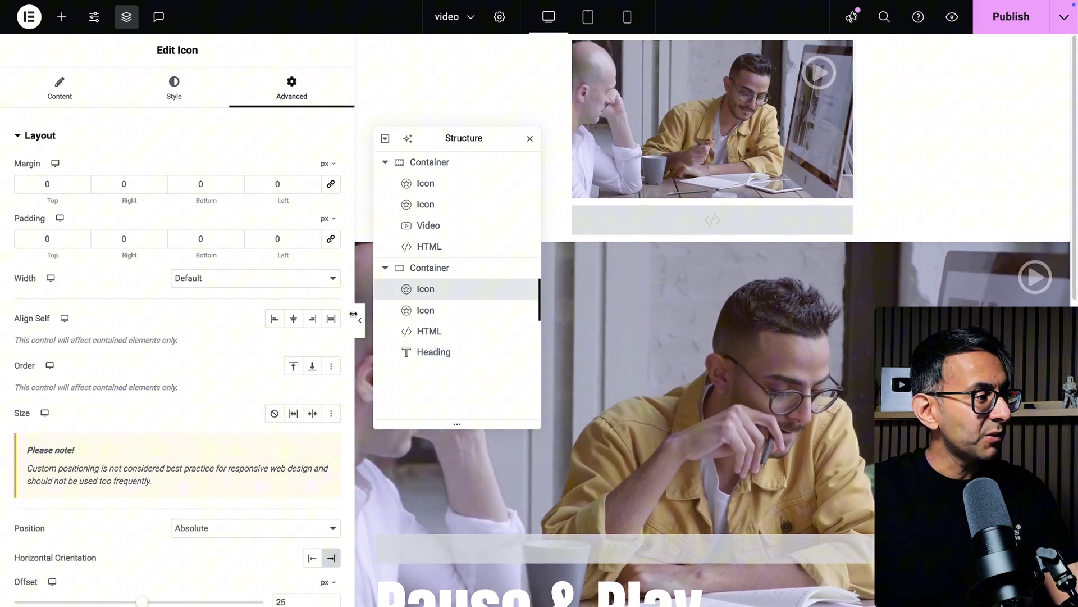
left_click(58, 91)
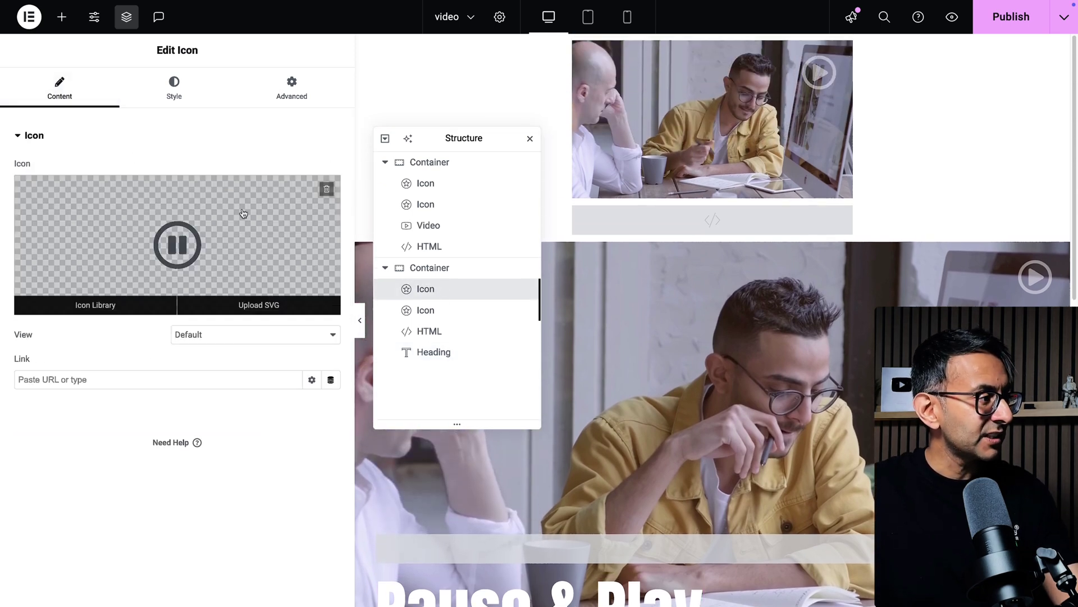
left_click(467, 310)
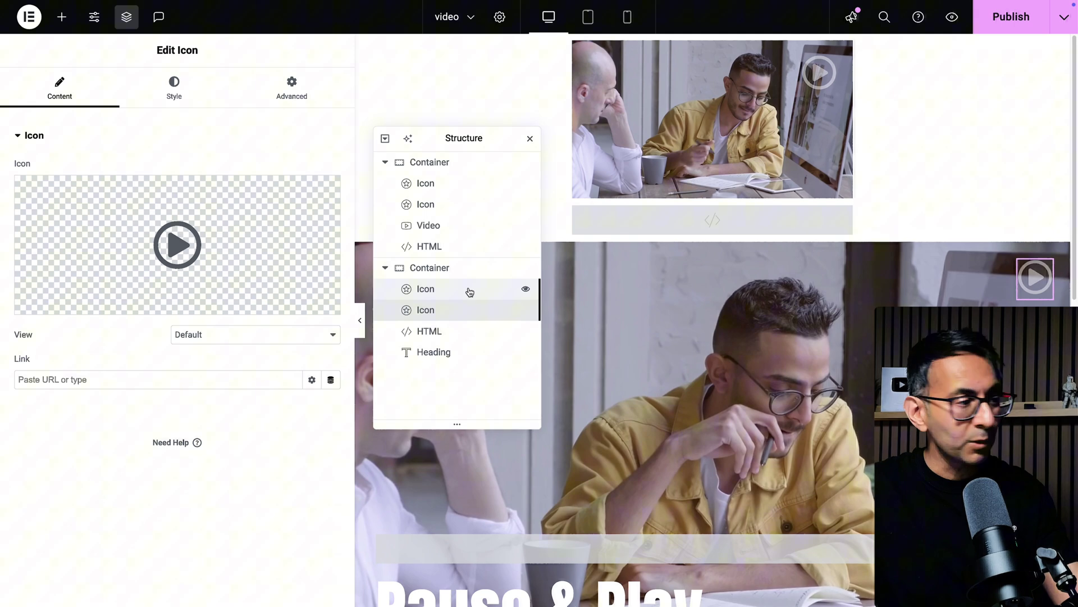
left_click(466, 289)
left_click(181, 93)
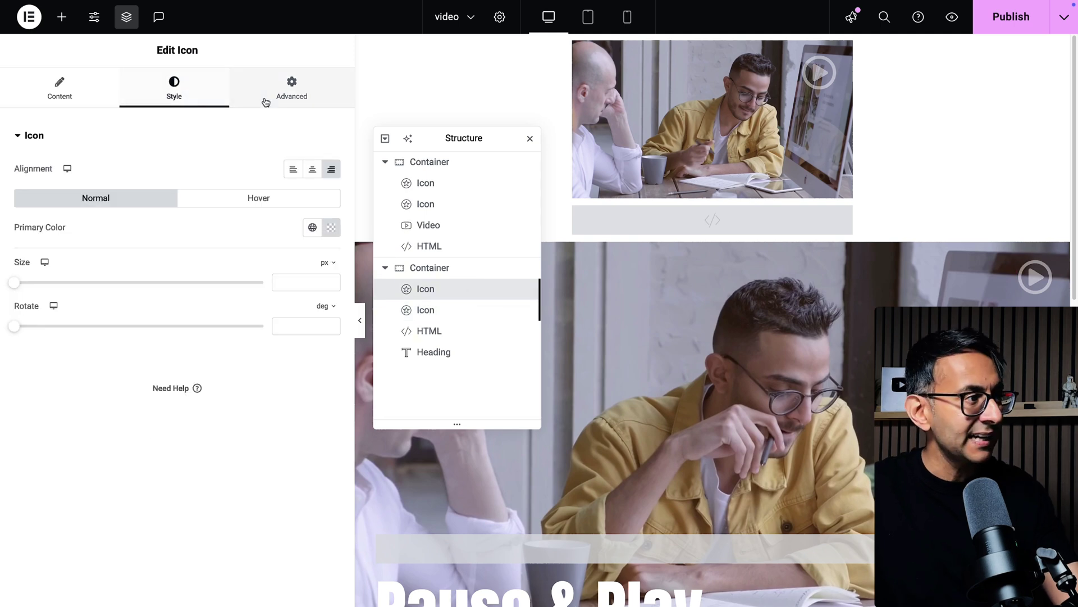
Confirm the pause icon's Absolute position, 25 px right/top offsets, z-index 10 and ID pause-btn2.
left_click(288, 91)
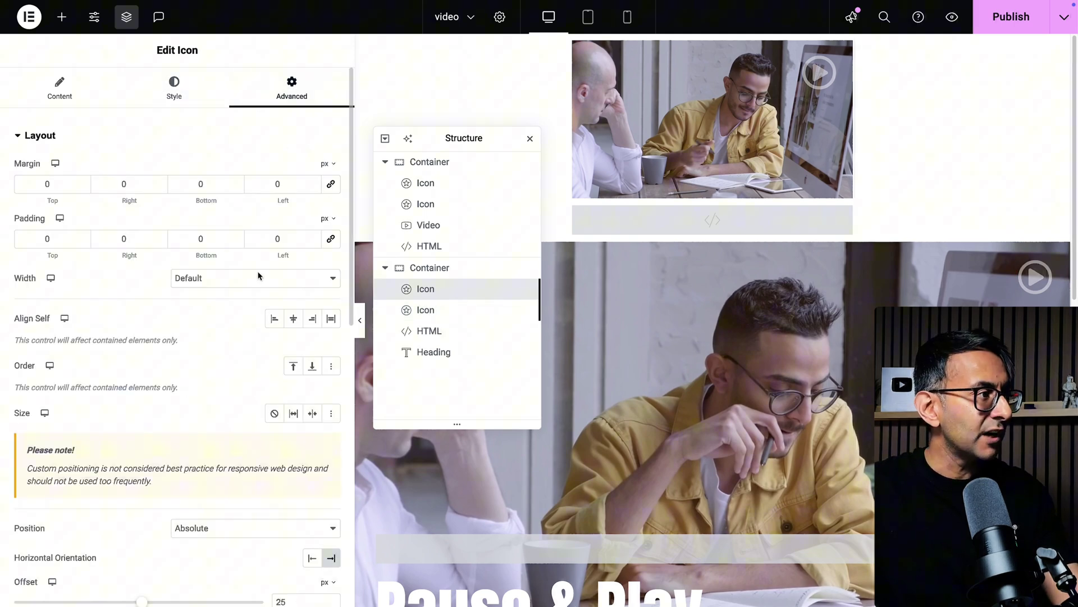
scroll(257, 337, "down", 5)
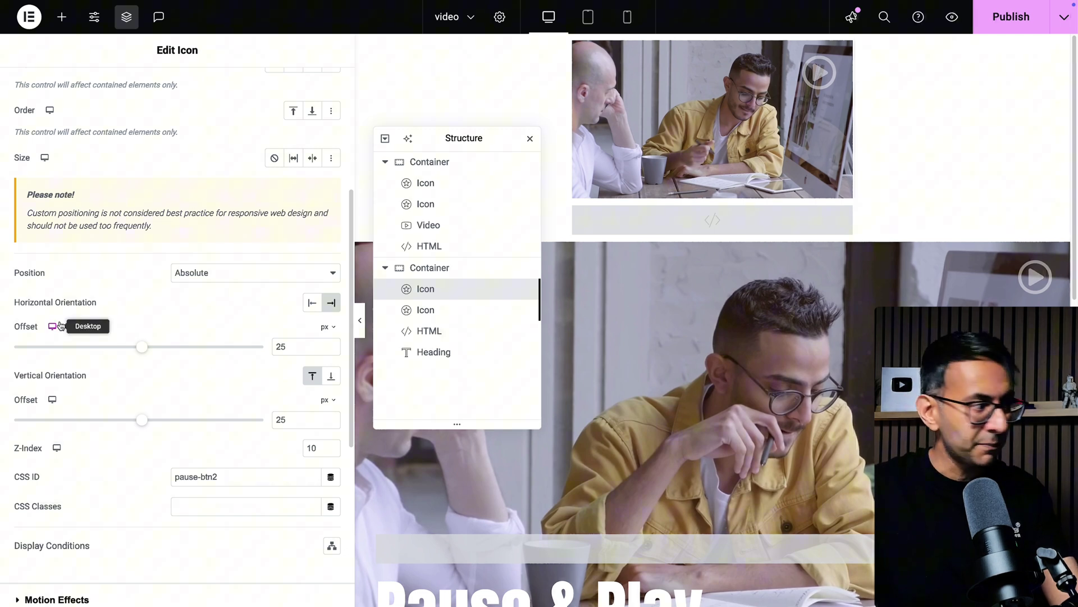
left_click(248, 274)
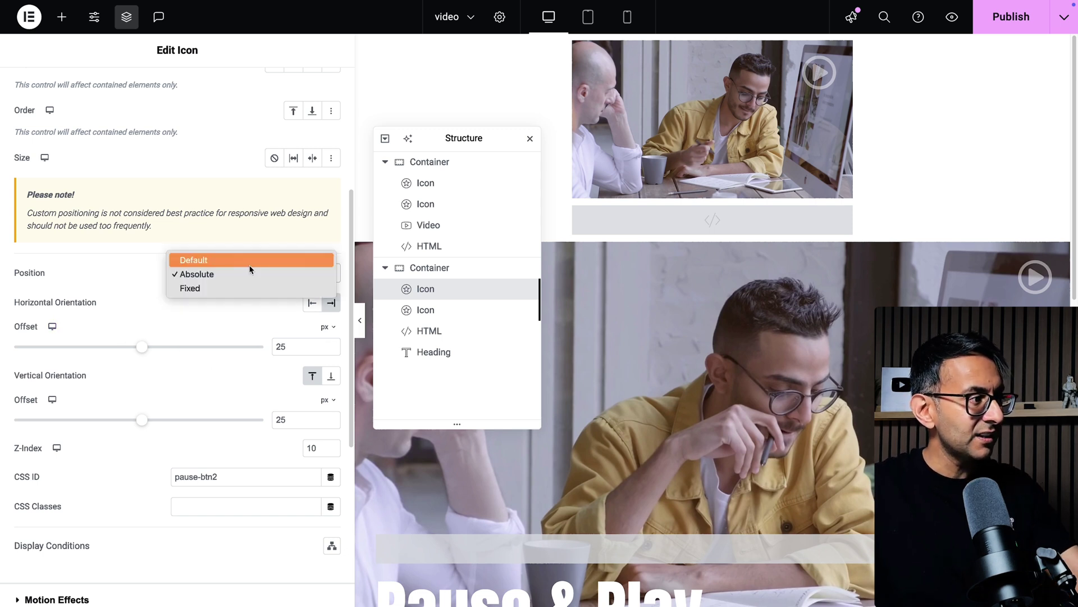
left_click(243, 275)
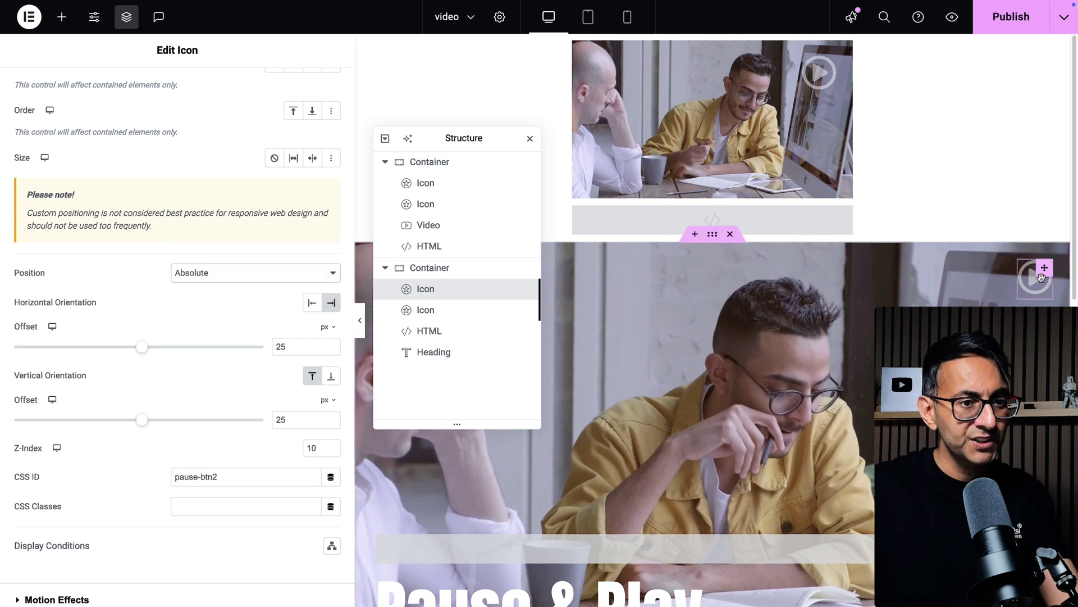
scroll(1030, 275, "down", 1)
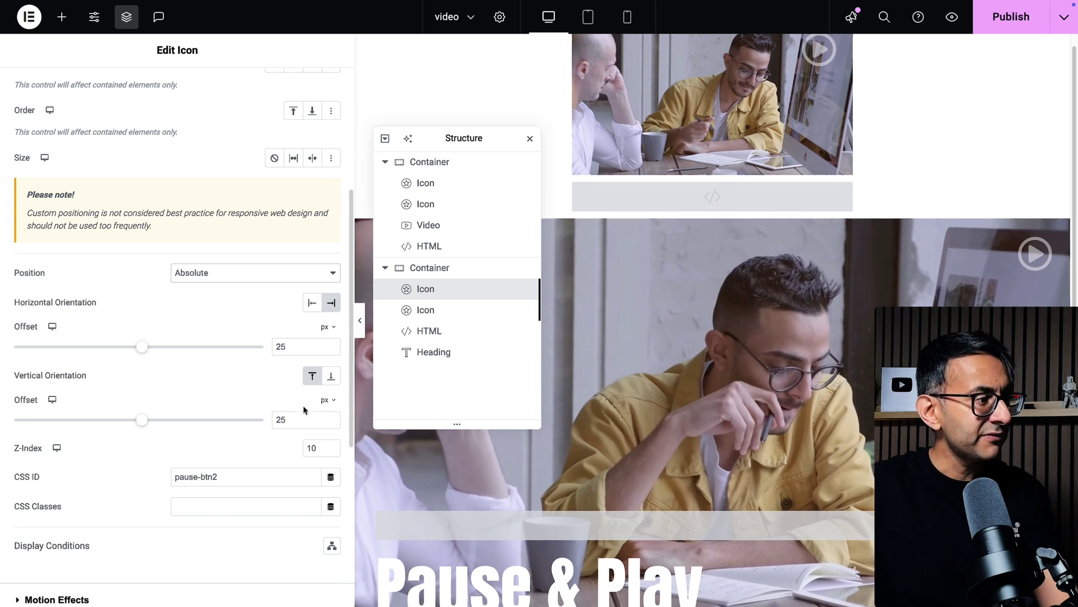
Try Left orientation on the pause and play icons, then return the play icon to Right.
left_click(311, 304)
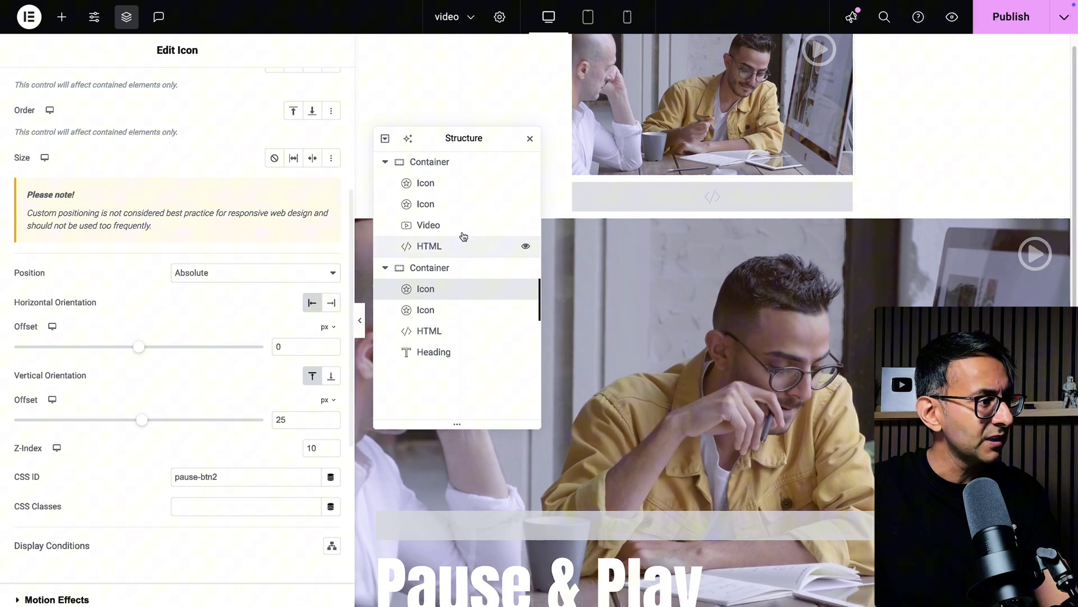
left_click(448, 308)
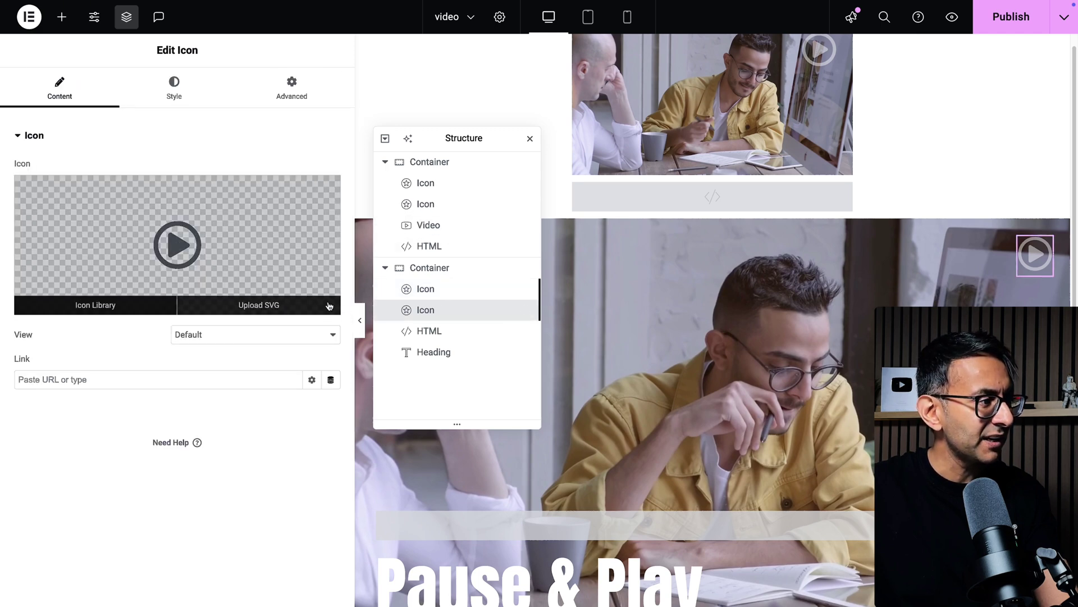
left_click(293, 95)
scroll(300, 472, "down", 2)
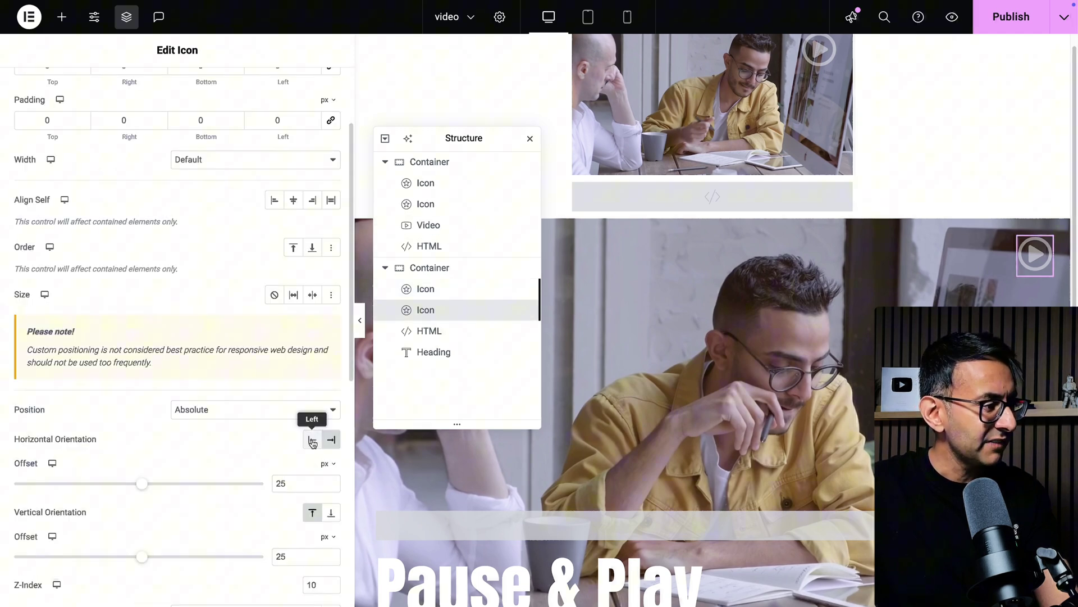
left_click(313, 443)
left_click_drag(444, 138, 573, 246)
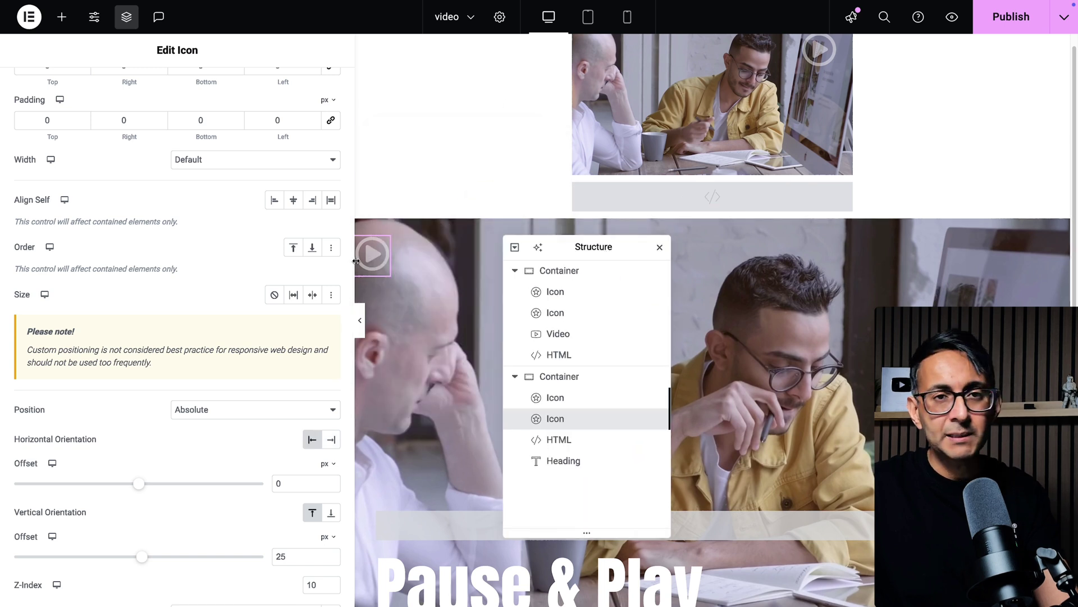
left_click(331, 438)
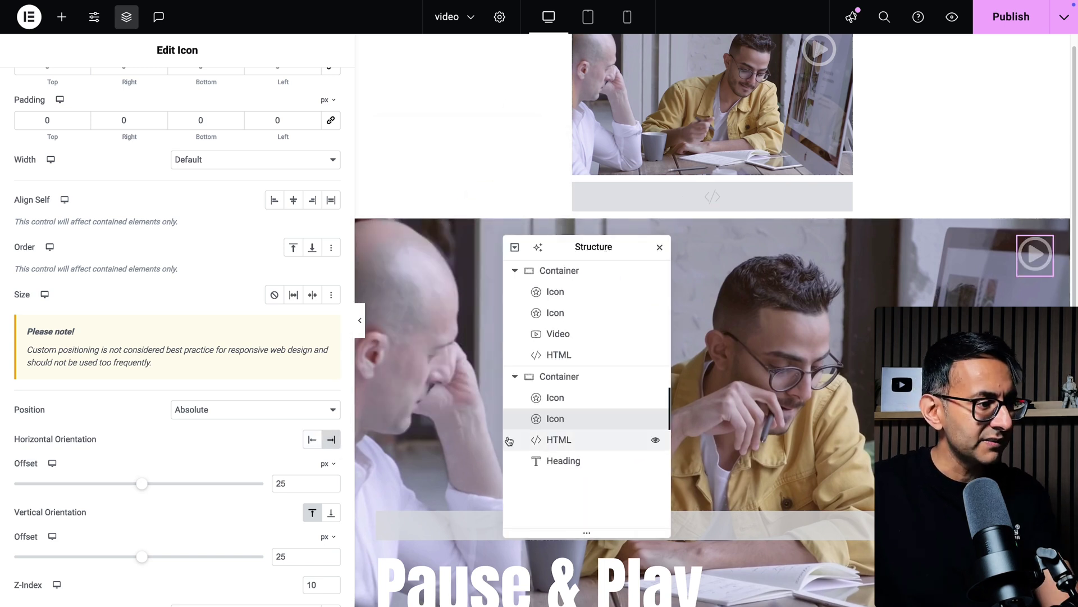
Return the pause icon to Right with 25 offset and confirm the play icon's CSS ID is play-btn2.
left_click(558, 405)
scroll(314, 427, "down", 2)
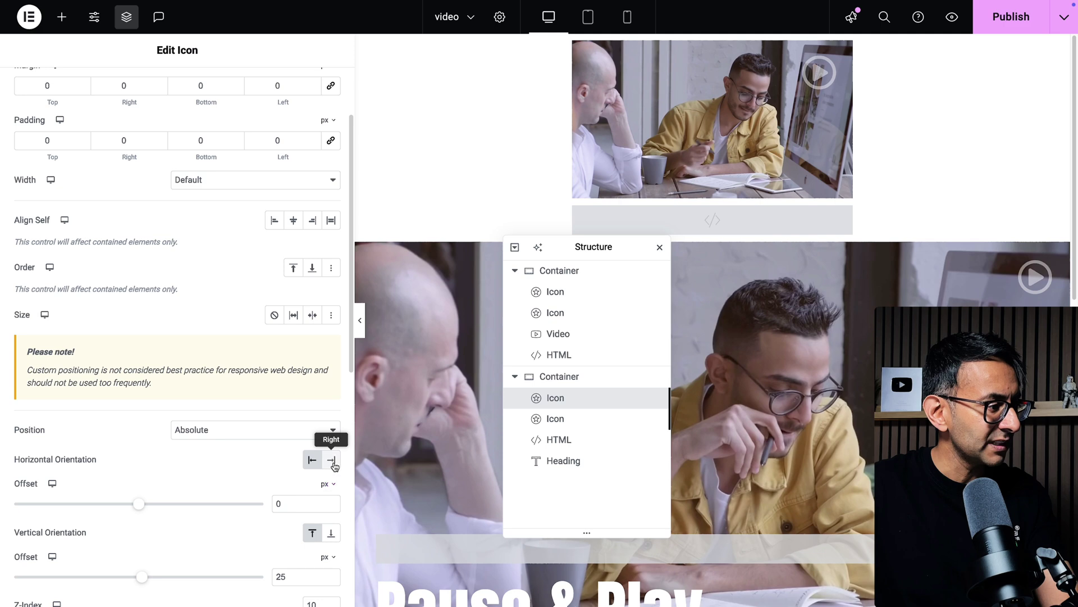
left_click(332, 460)
scroll(282, 369, "down", 4)
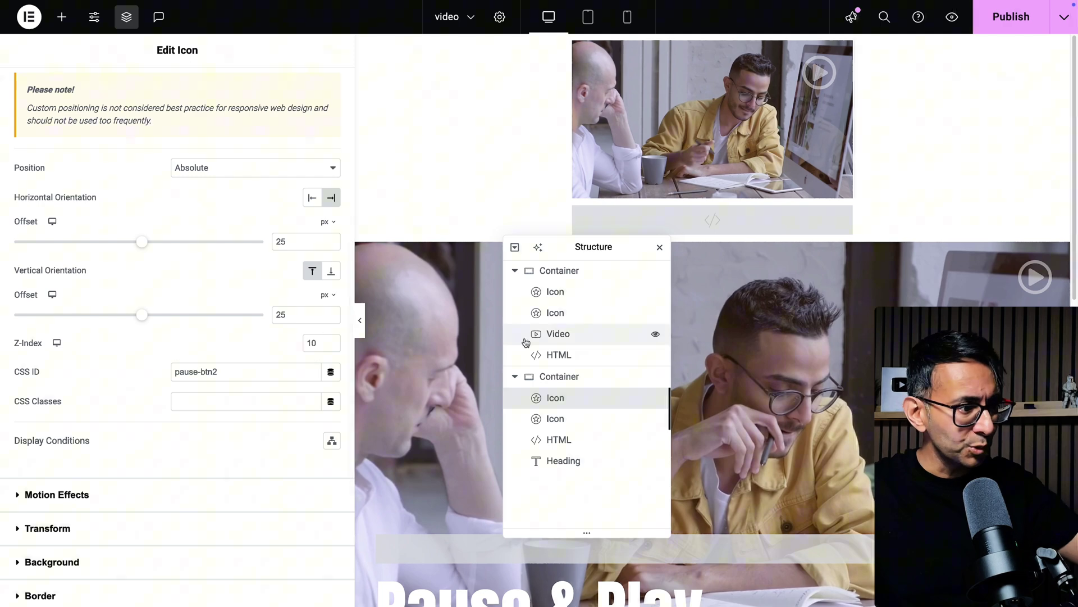
left_click(573, 419)
scroll(271, 383, "down", 5)
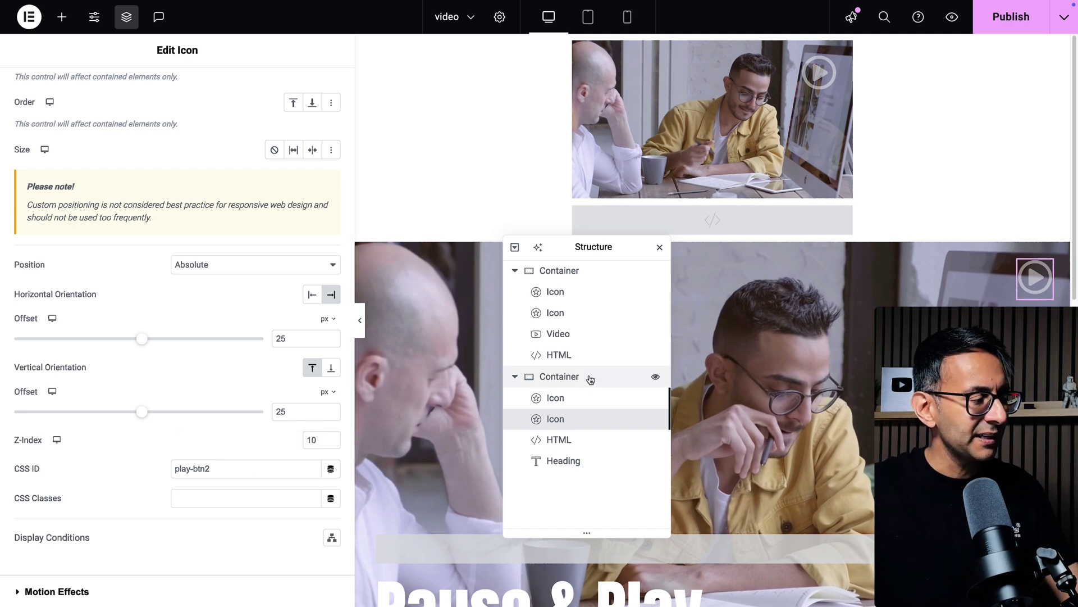
Review the HTML widget's script and highlight the container ID eb6f186 on line 15.
left_click(576, 439)
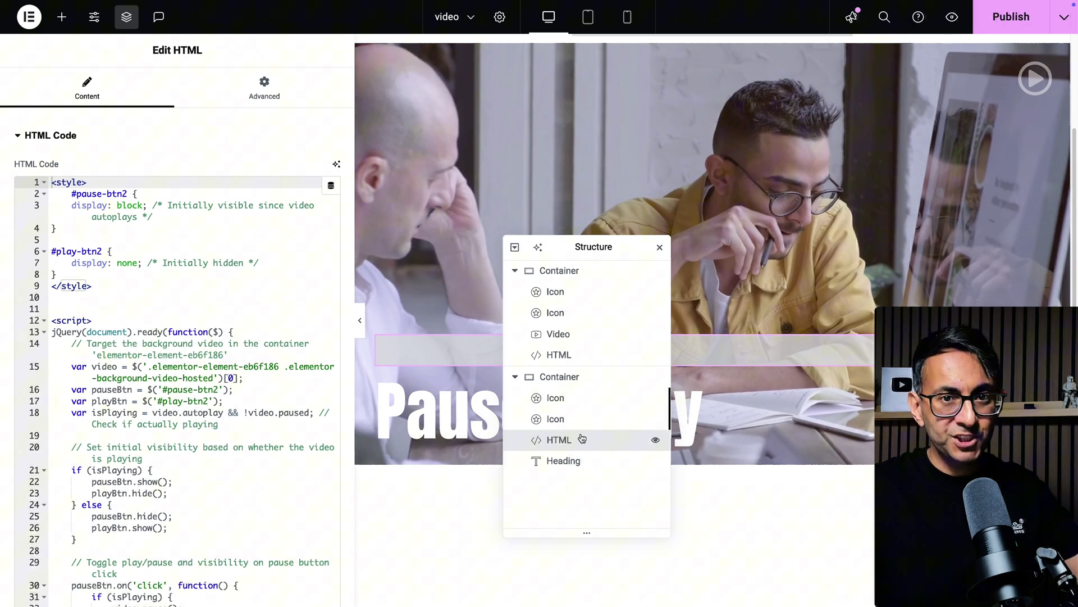
left_click(235, 318)
scroll(238, 322, "down", 8)
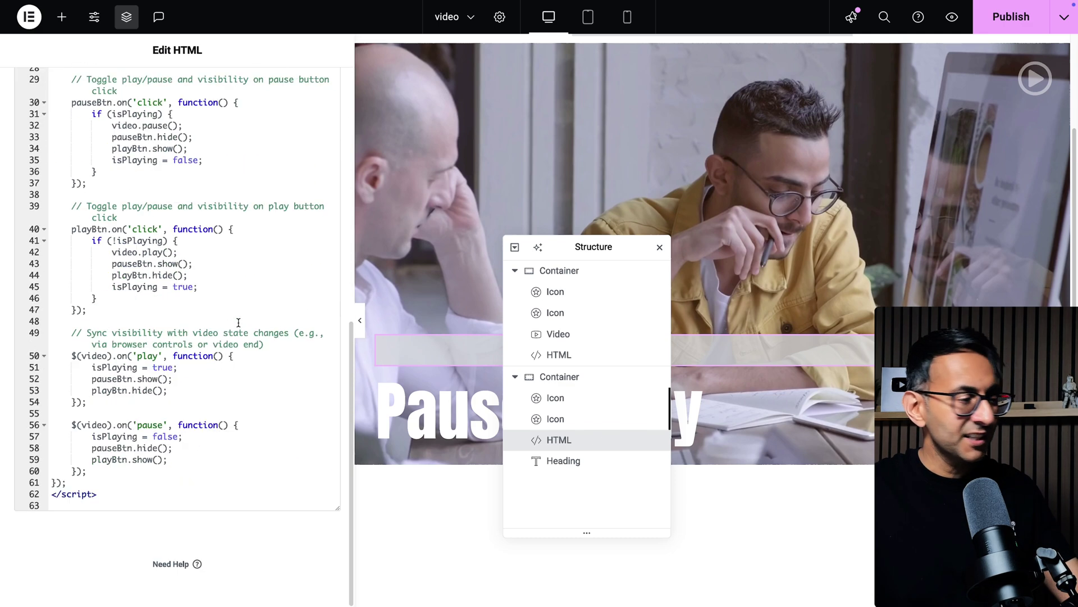
scroll(243, 331, "up", 4)
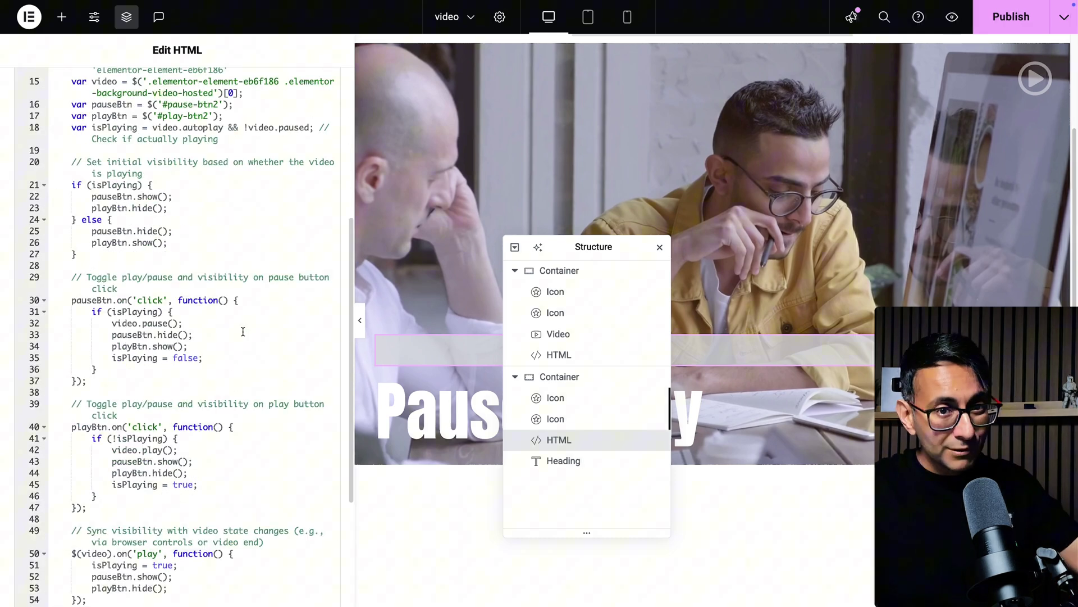
scroll(243, 331, "up", 2)
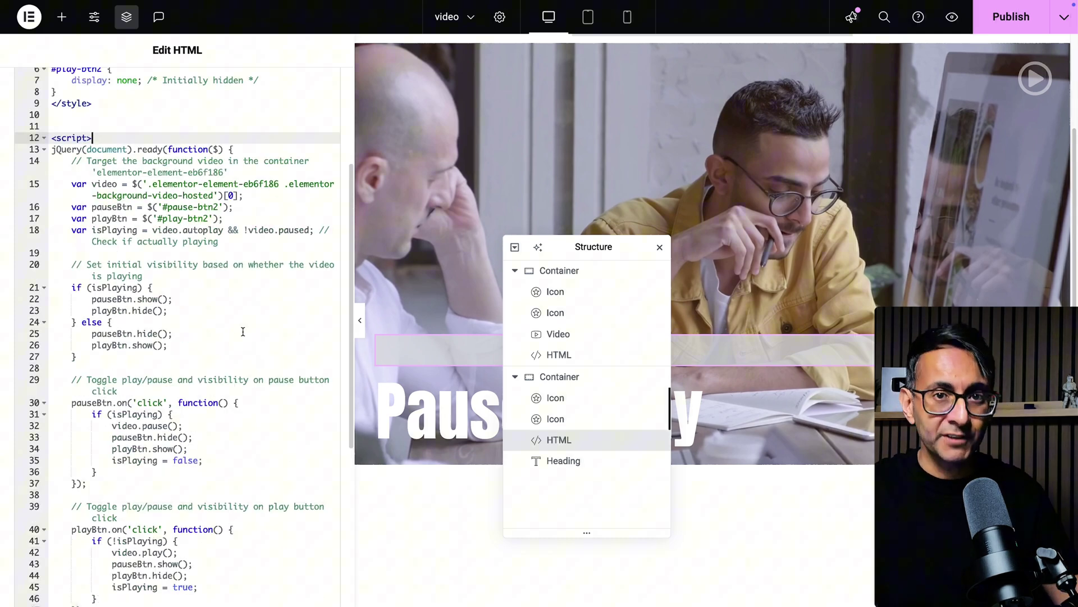
scroll(212, 256, "up", 1)
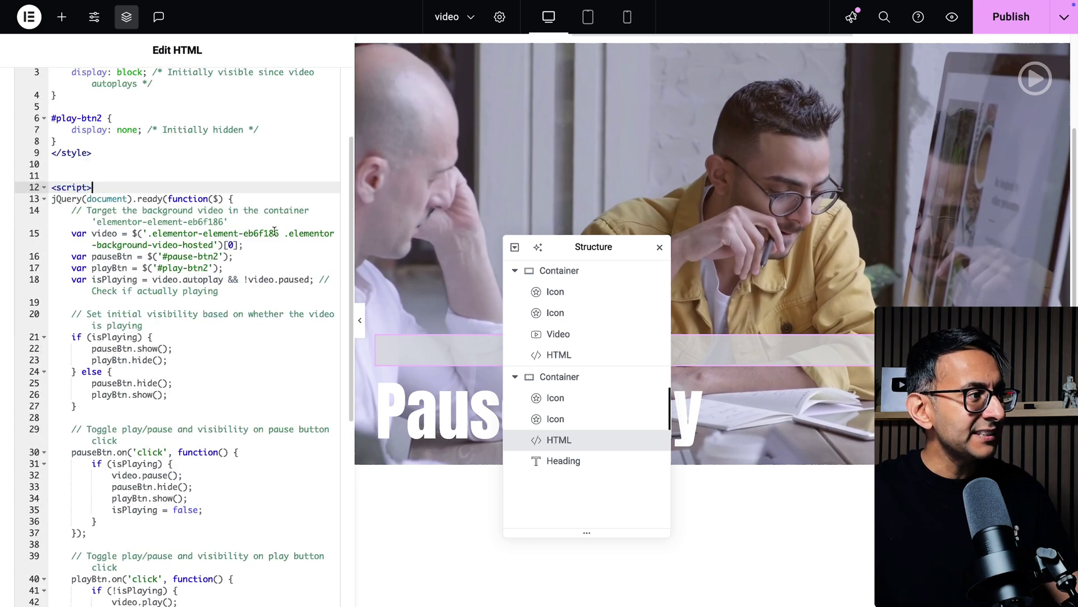
left_click_drag(279, 232, 240, 232)
left_click(258, 252)
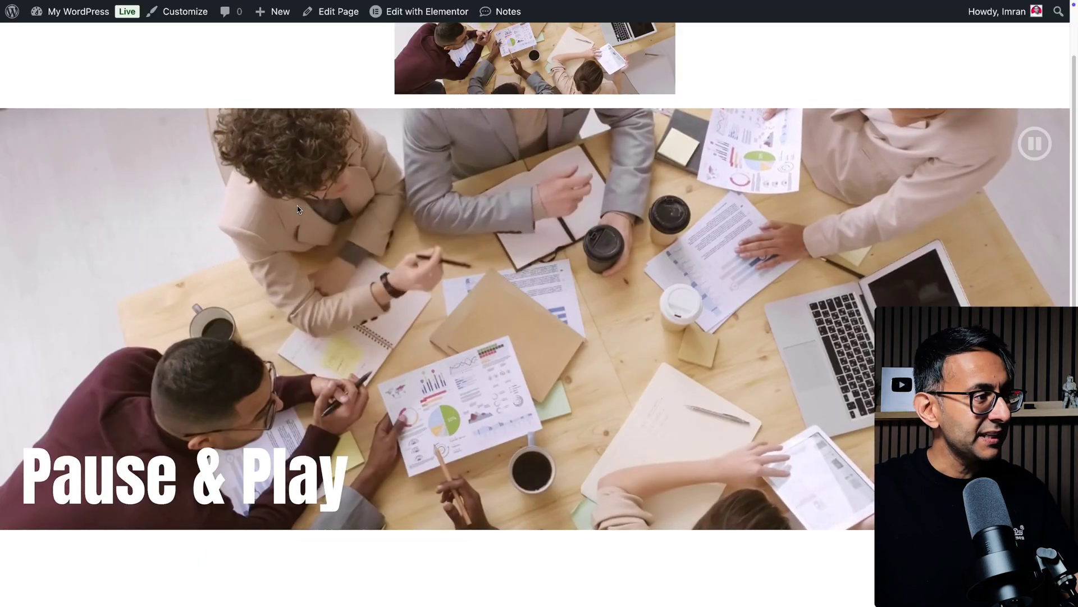
Inspect the live page to match the container's data-id eb6f186, then pause the background video.
right_click(299, 207)
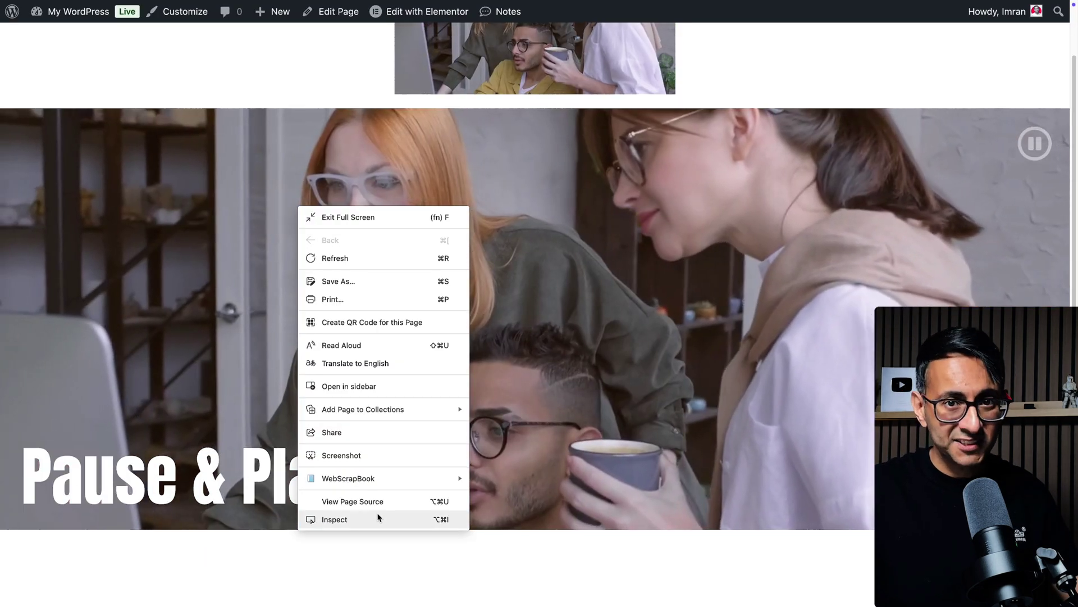
left_click(378, 516)
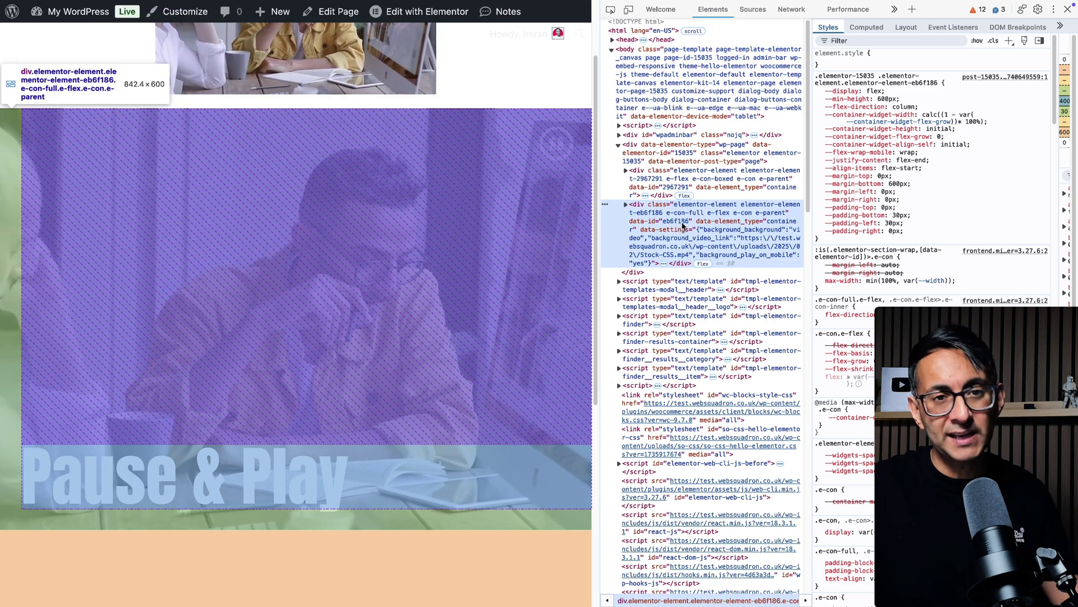
double_click(682, 222)
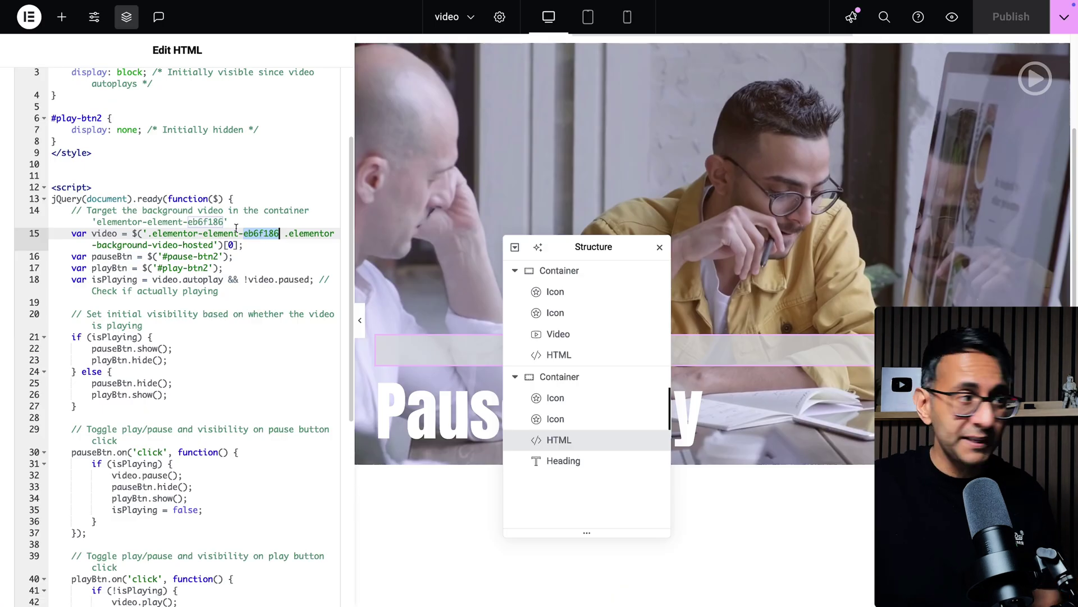
left_click(208, 222)
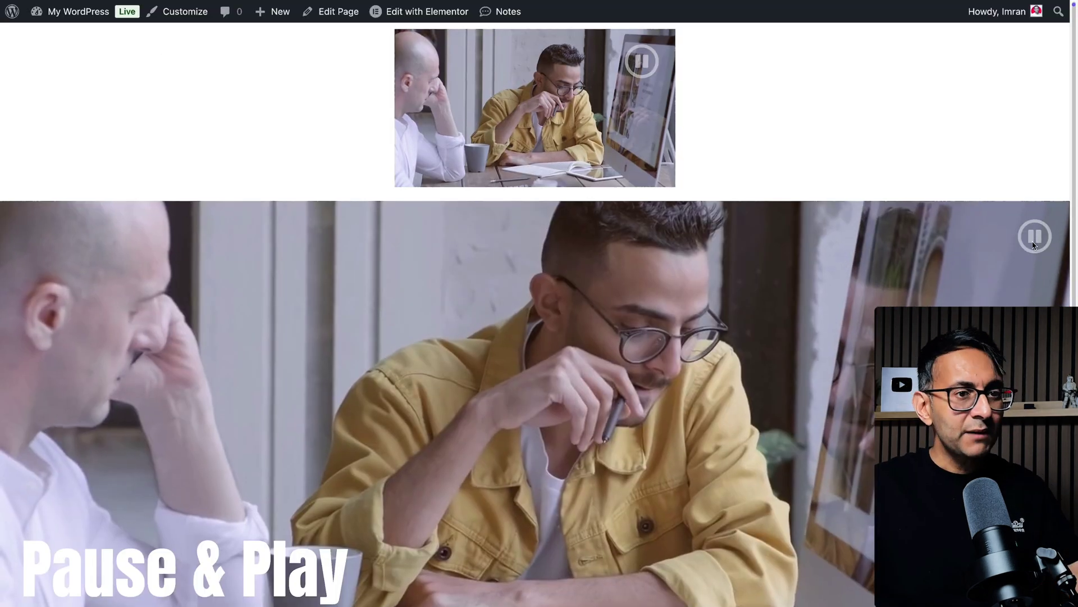
left_click(1034, 244)
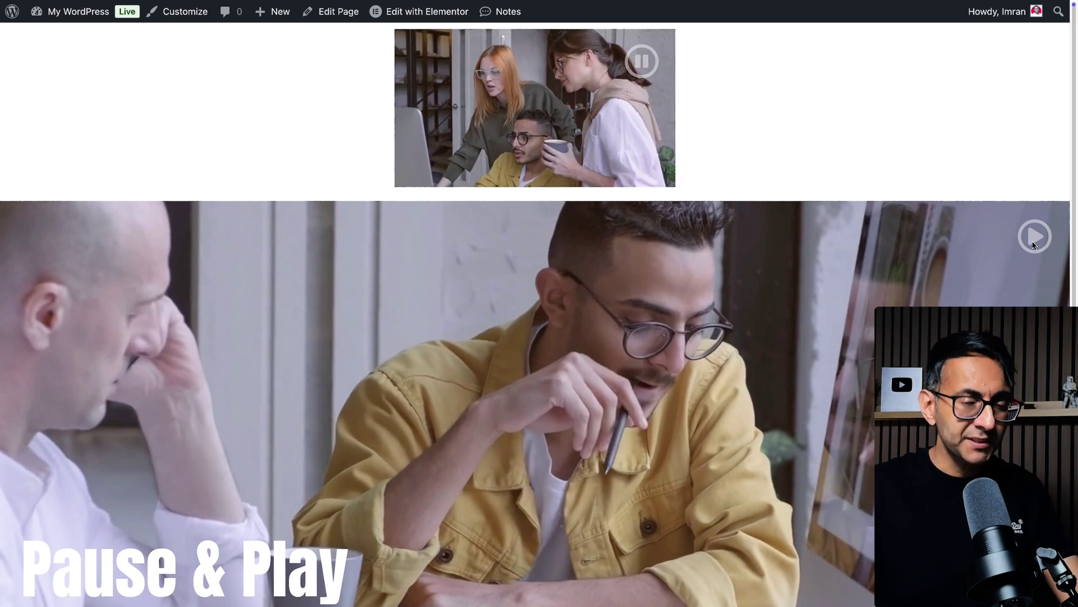
Toggle the top video's icon, then toggle the background video pause/play repeatedly, leaving it playing.
left_click(642, 62)
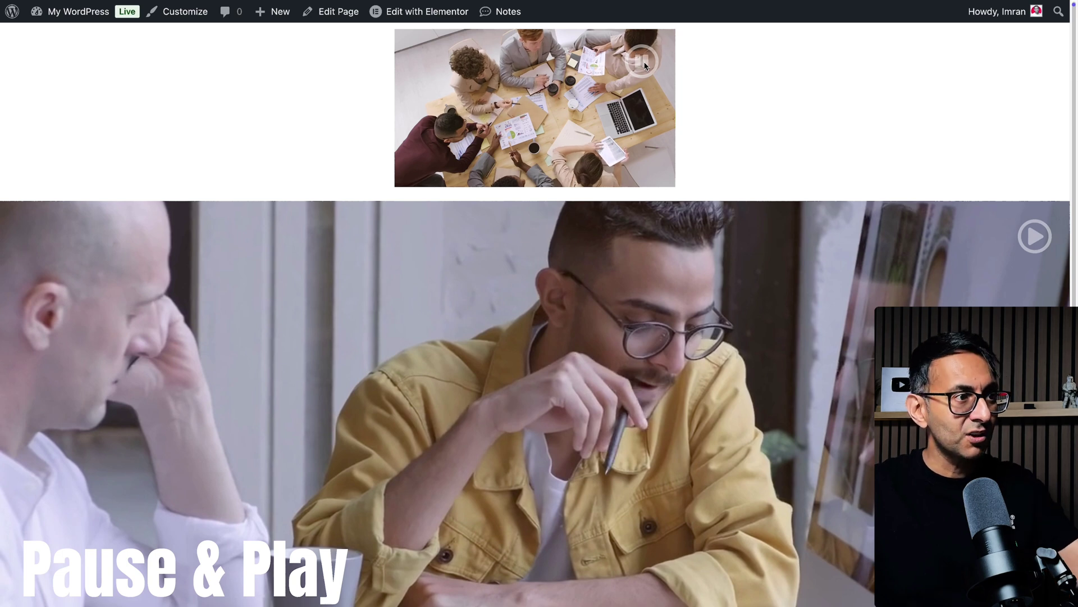
left_click(1036, 245)
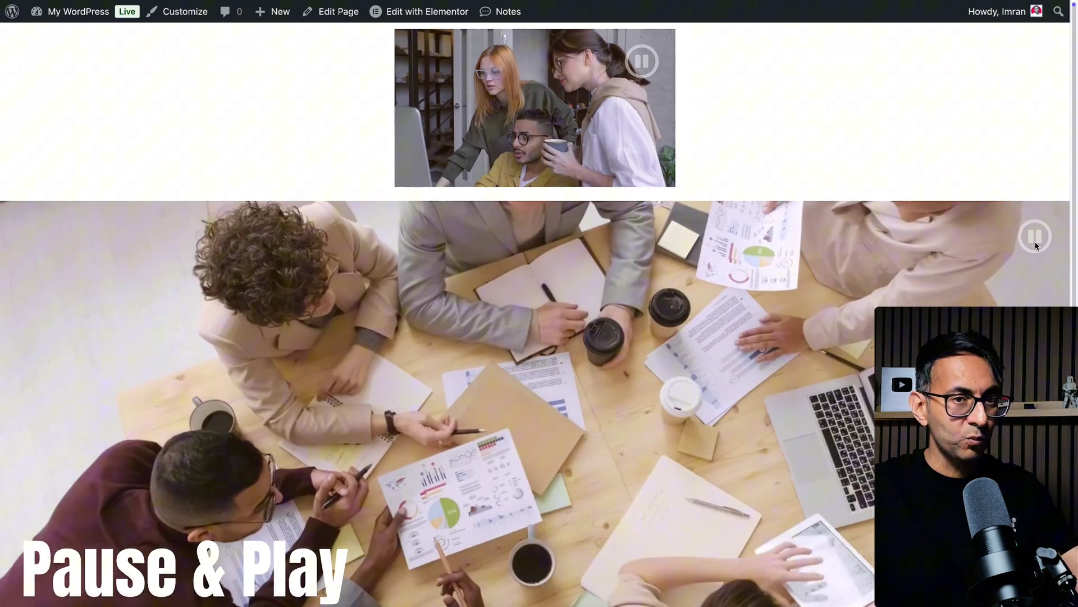
left_click(1037, 246)
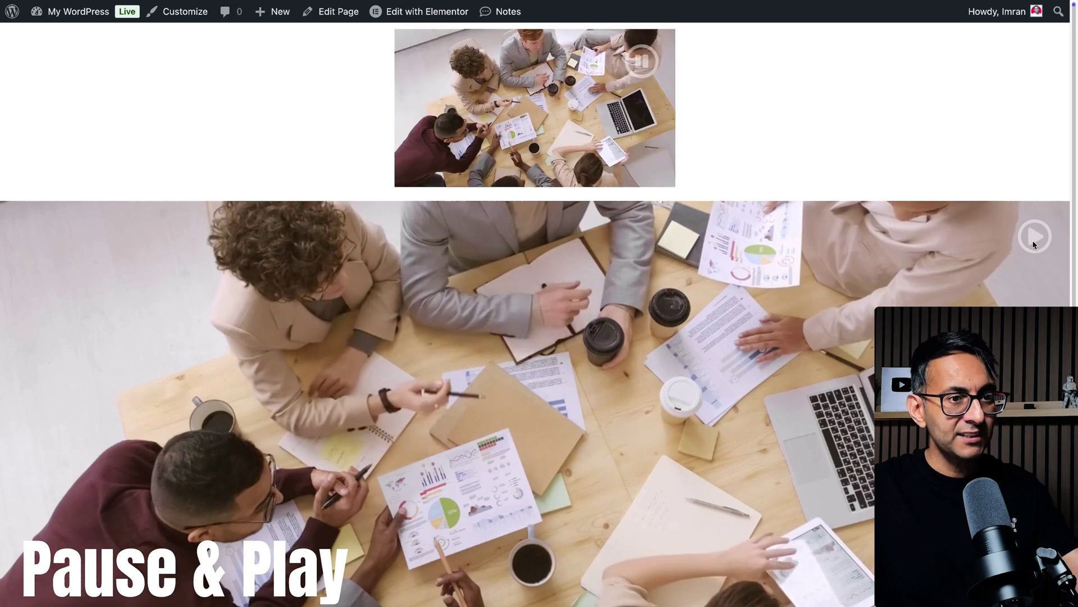
left_click(1033, 242)
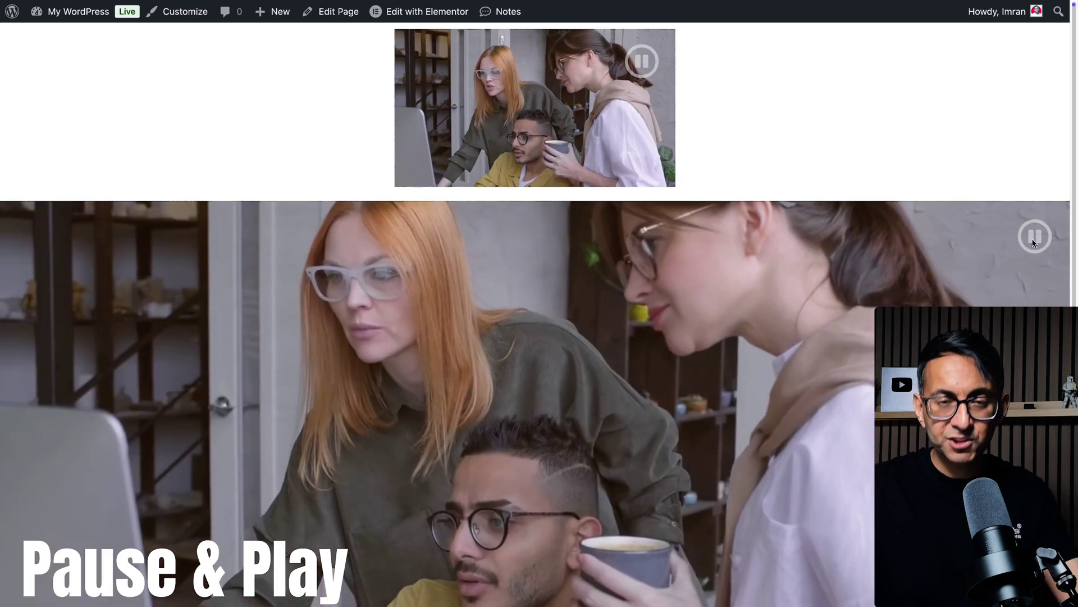